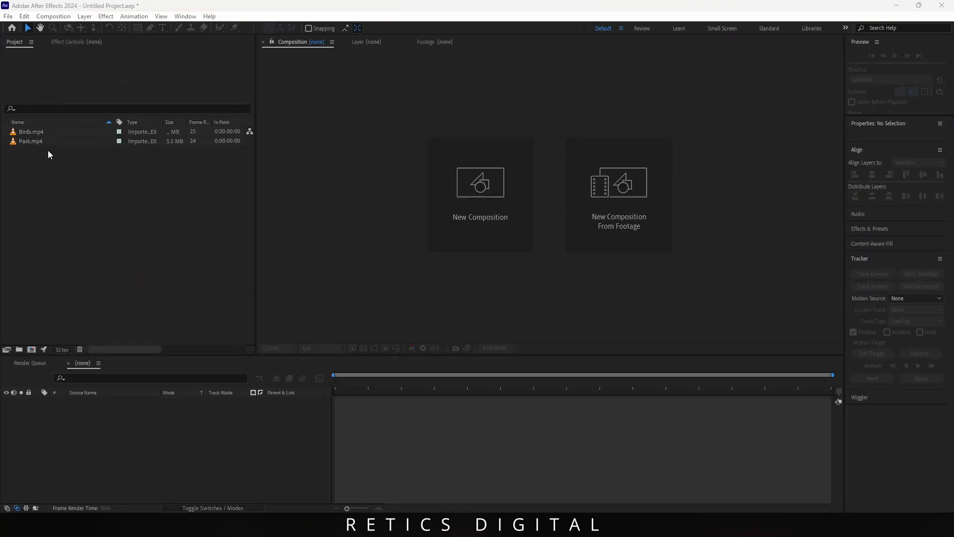
Step: Create a composition from the Birds.mp4 footage and set its duration to 10 seconds
left_click(48, 150)
left_click(28, 133)
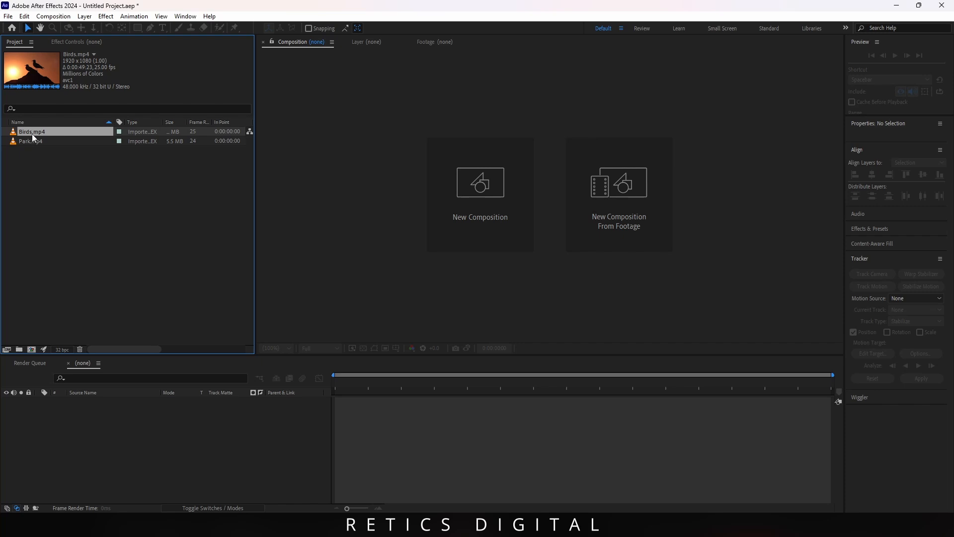
left_click_drag(31, 134, 455, 219)
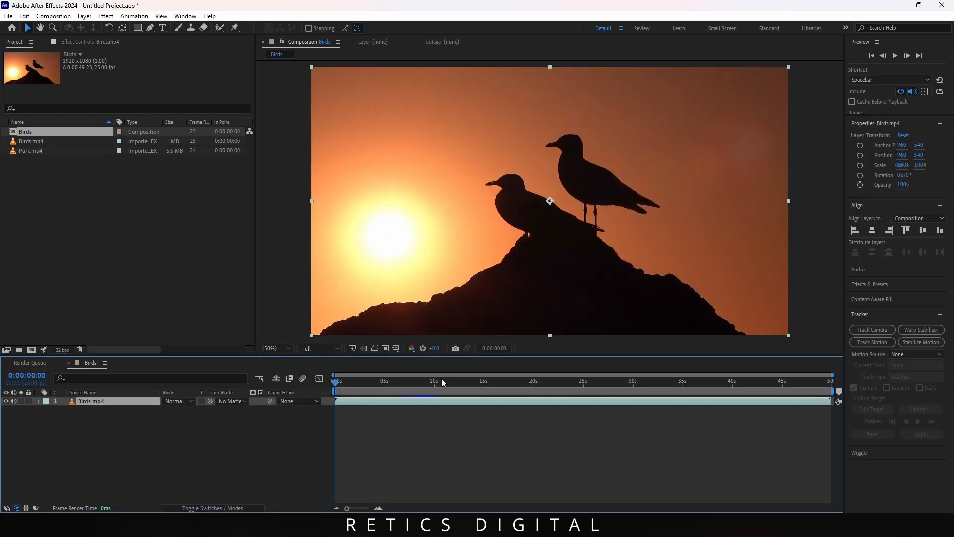
key("ctrl+k")
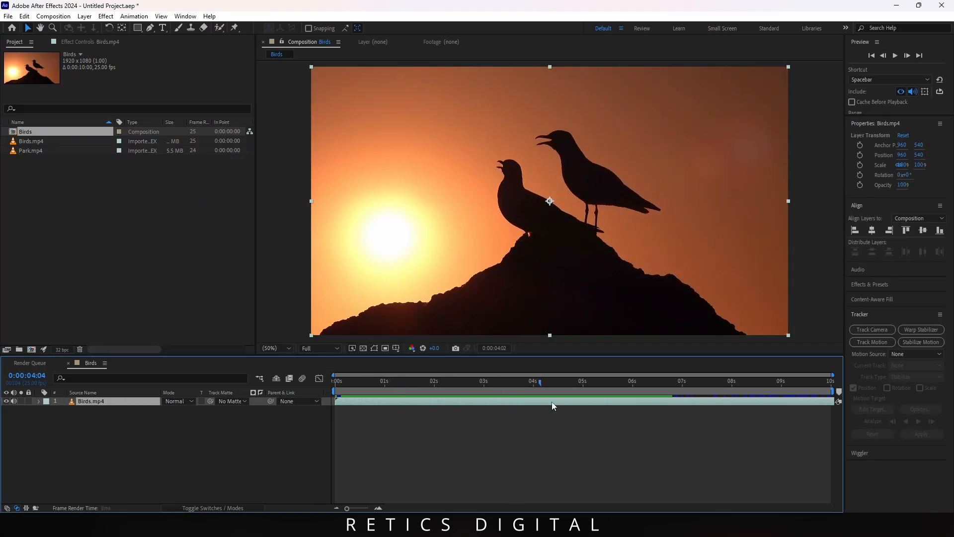
left_click_drag(552, 402, 596, 394)
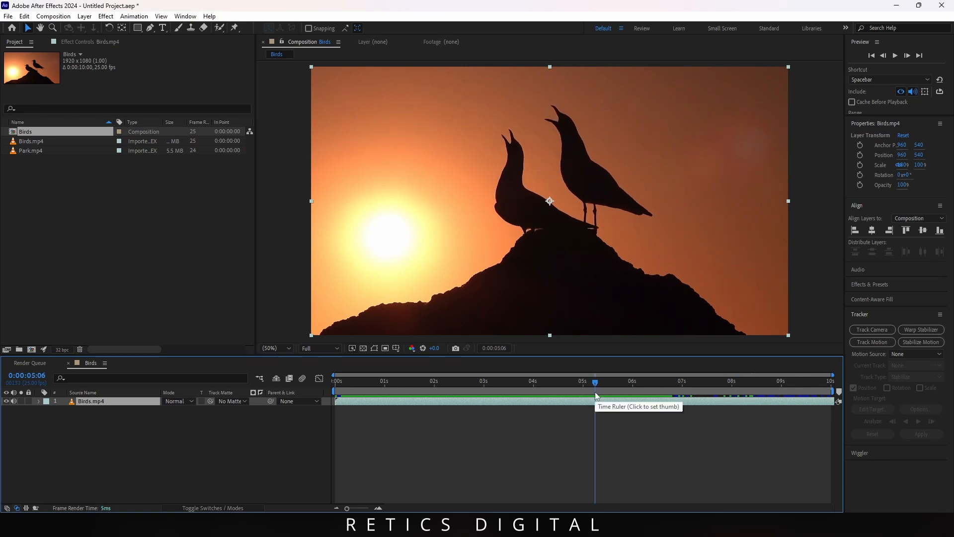
left_click(375, 381)
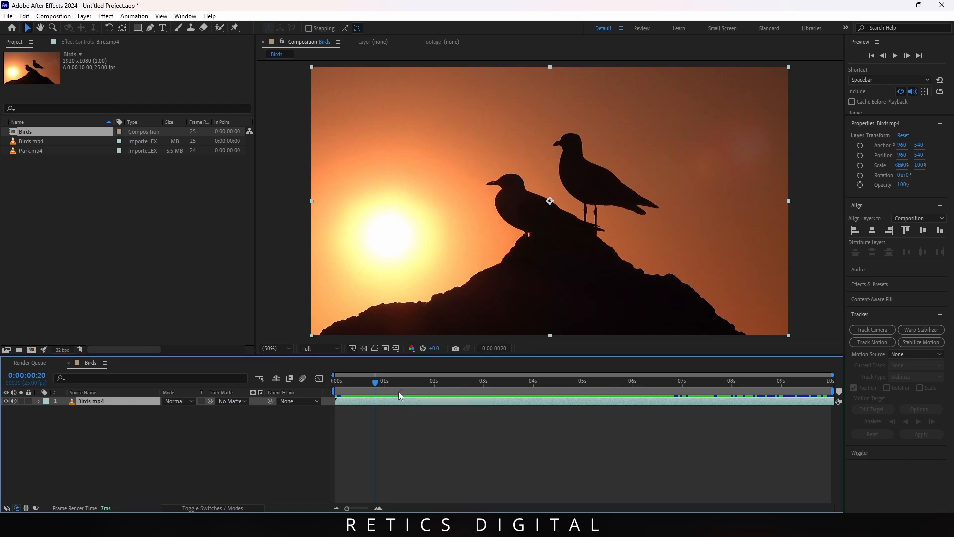
Step: Duplicate the Birds.mp4 layer and apply the CC Radial Blur effect to the upper copy
key("ctrl+d")
key("ctrl+space")
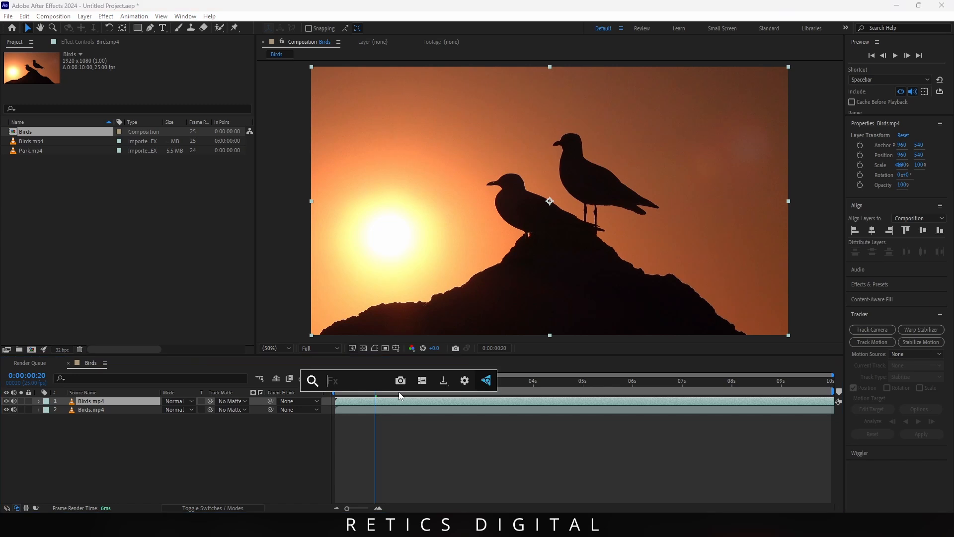
type("rad")
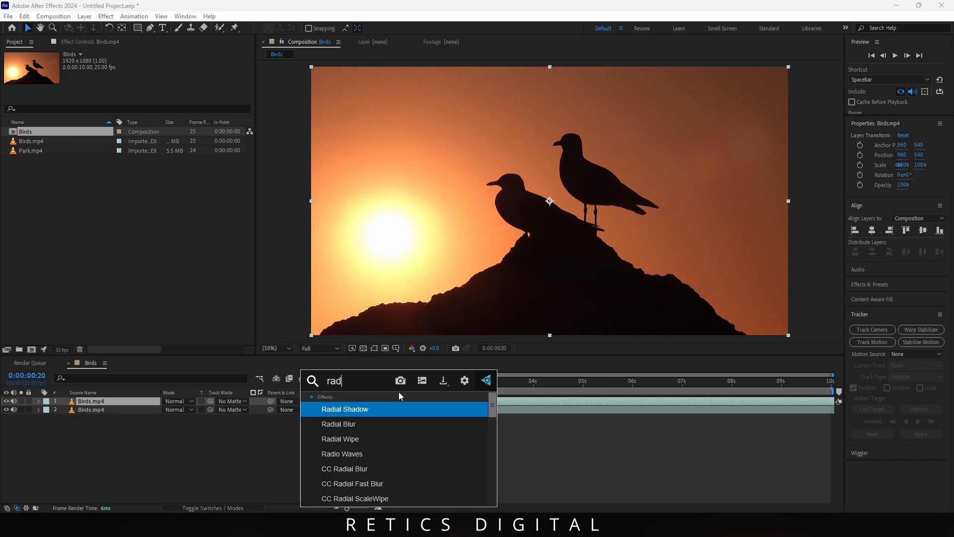
key("Down")
key("Down")
key("Down")
key("Down")
key("Return")
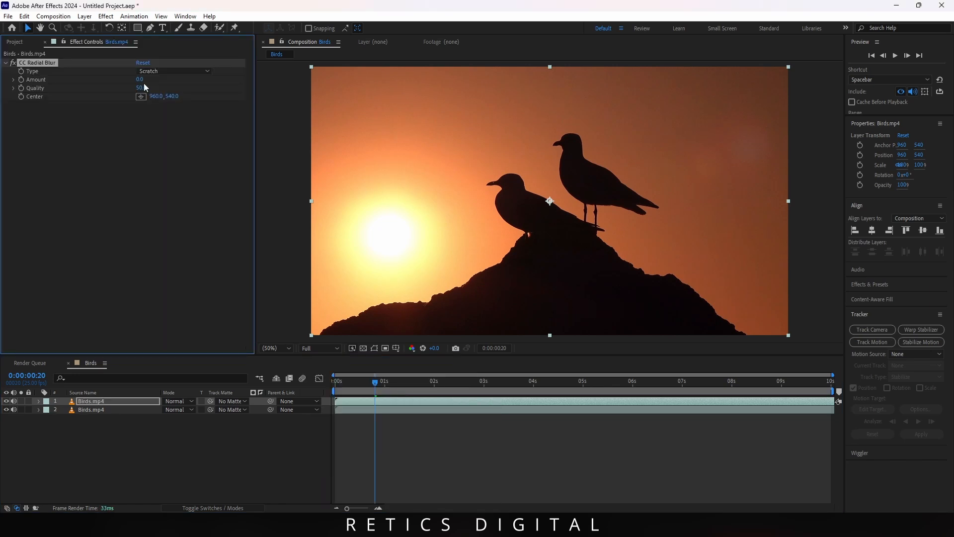
Step: Set the CC Radial Blur amount to 49 and its type to Straight Zoom
left_click_drag(141, 80, 164, 80)
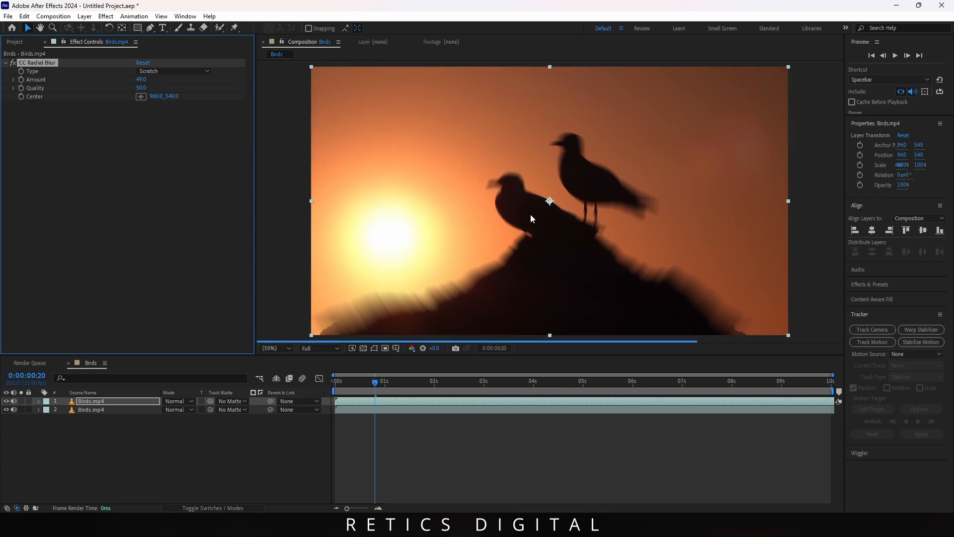
left_click(157, 71)
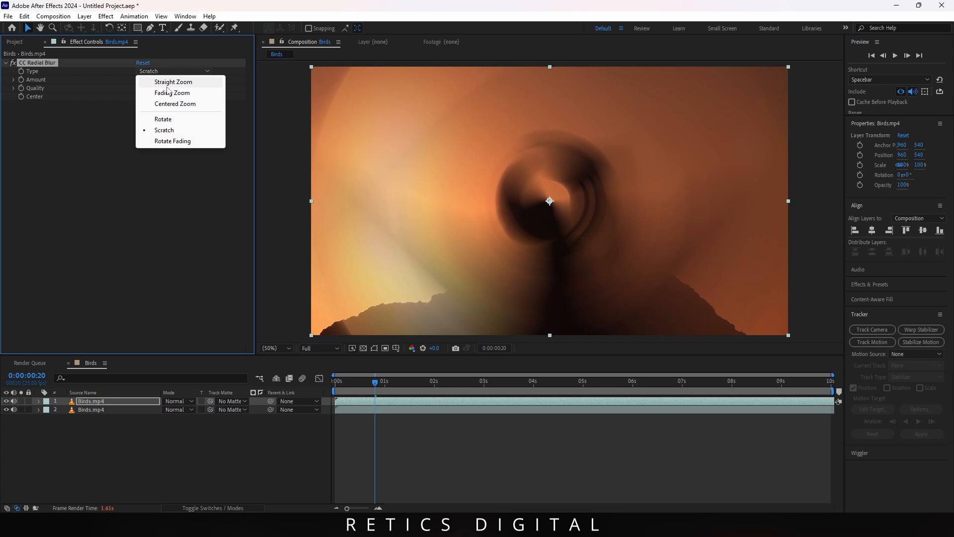
left_click(166, 87)
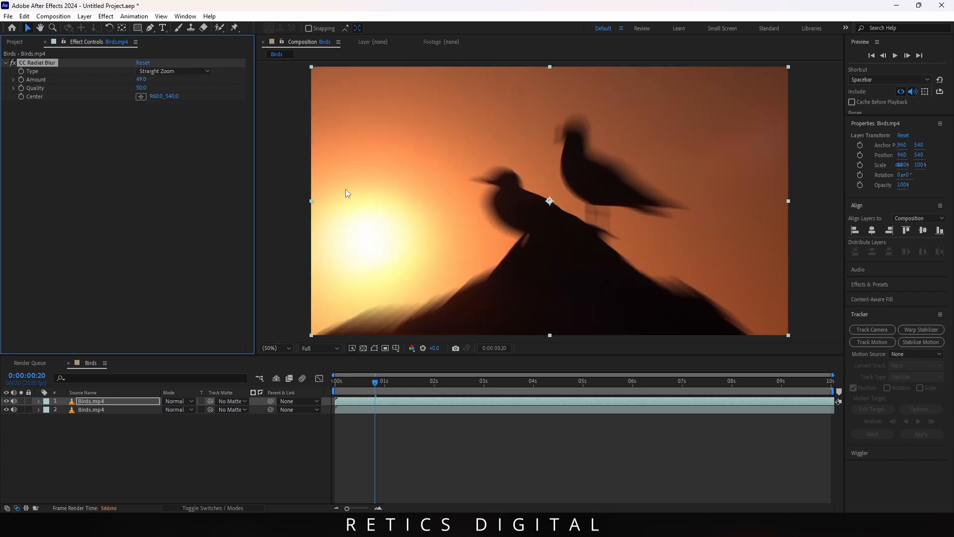
Step: Place the radial blur's center on the sun, at about 260, 684
left_click(139, 97)
left_click(528, 201)
left_click_drag(528, 201, 518, 262)
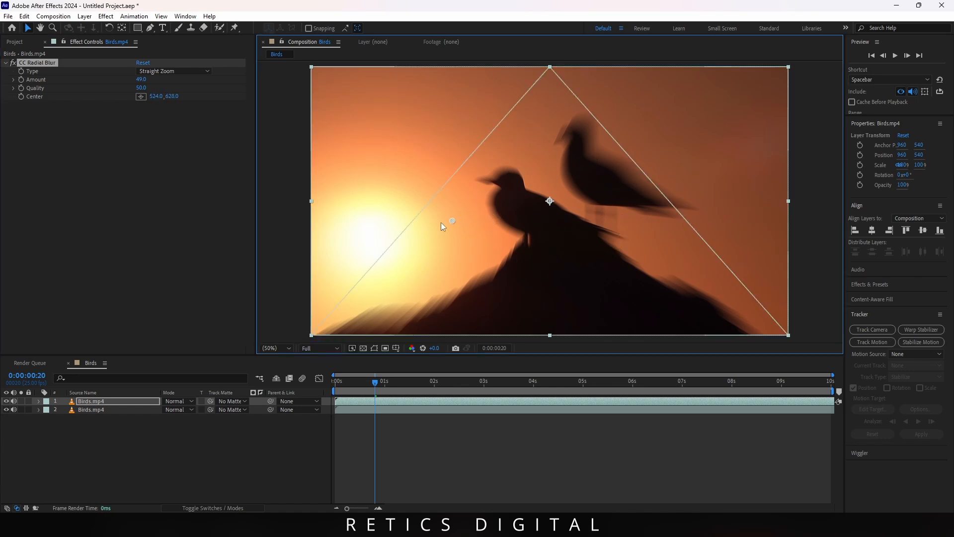
left_click_drag(442, 227, 377, 241)
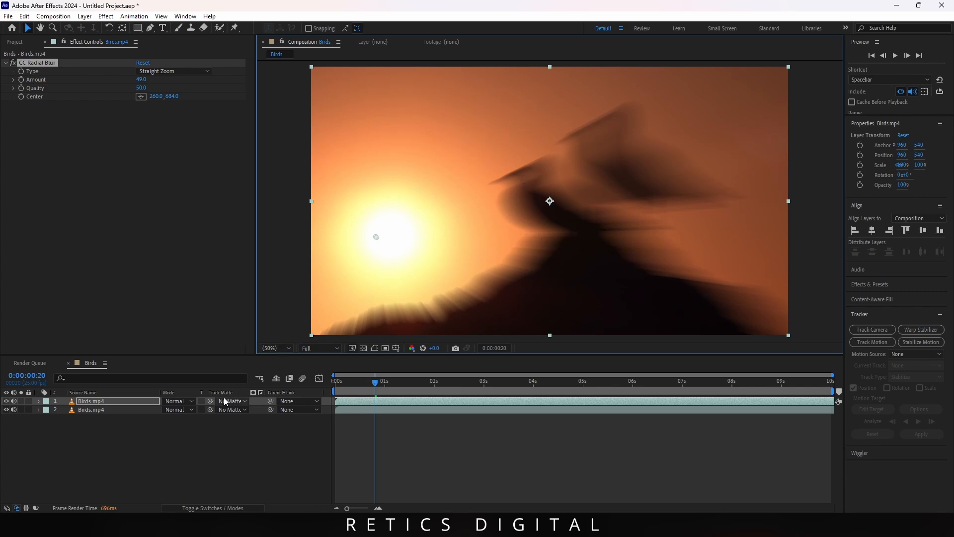
Step: Set the upper Birds.mp4 layer's blending mode to Screen and check the frame at about 0:00:01:07
left_click(187, 401)
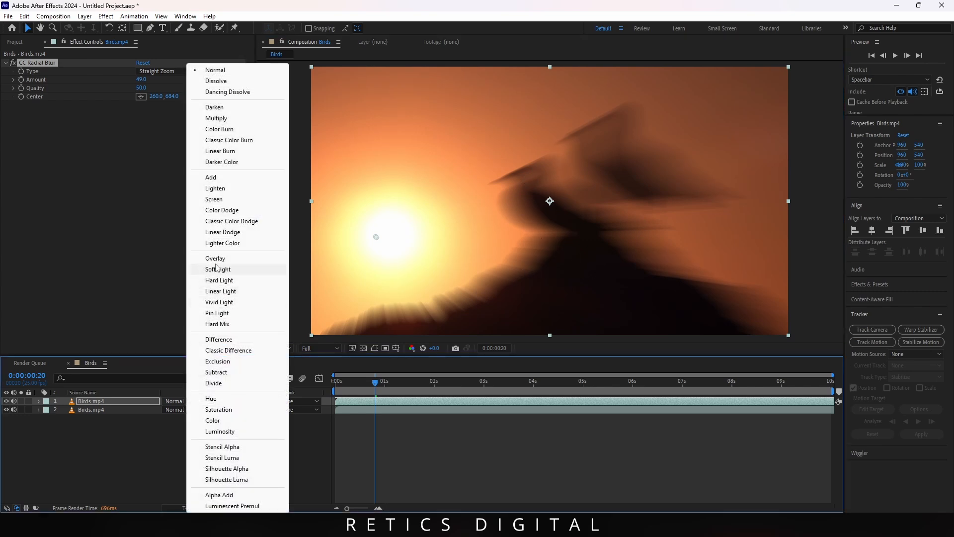
left_click(224, 199)
left_click(399, 383)
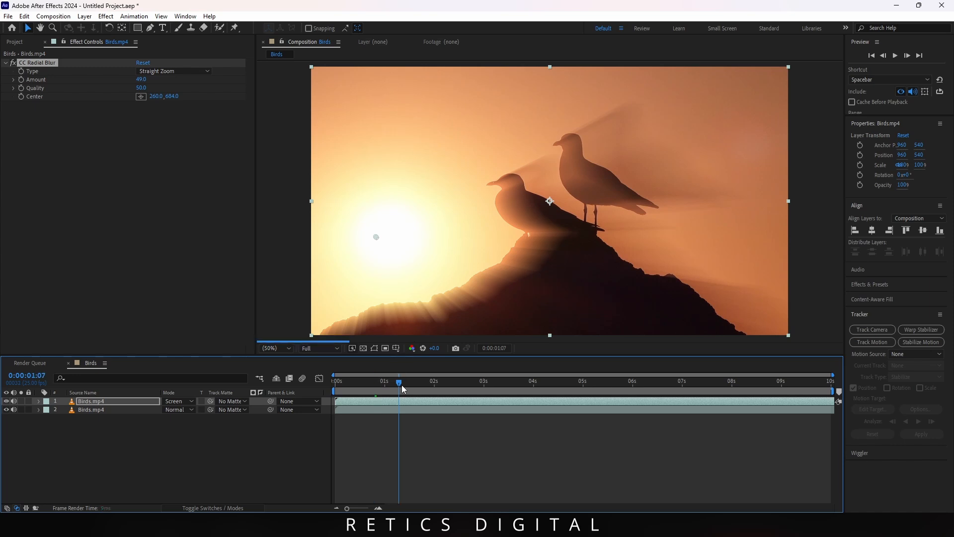
Step: Add a Fast Box Blur effect to the upper Birds.mp4 layer with a blur radius of 3
left_click(138, 400)
key("ctrl+space")
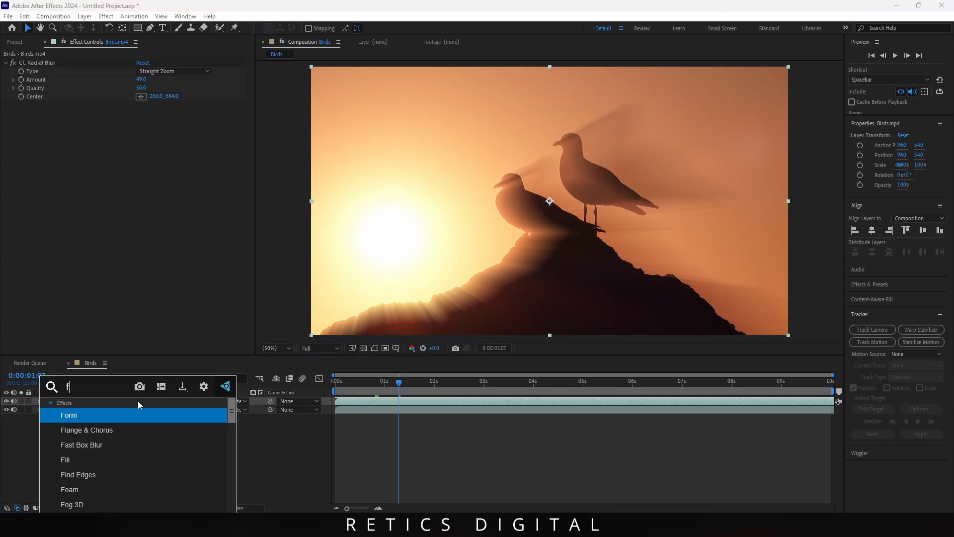
type("fas")
key("Return")
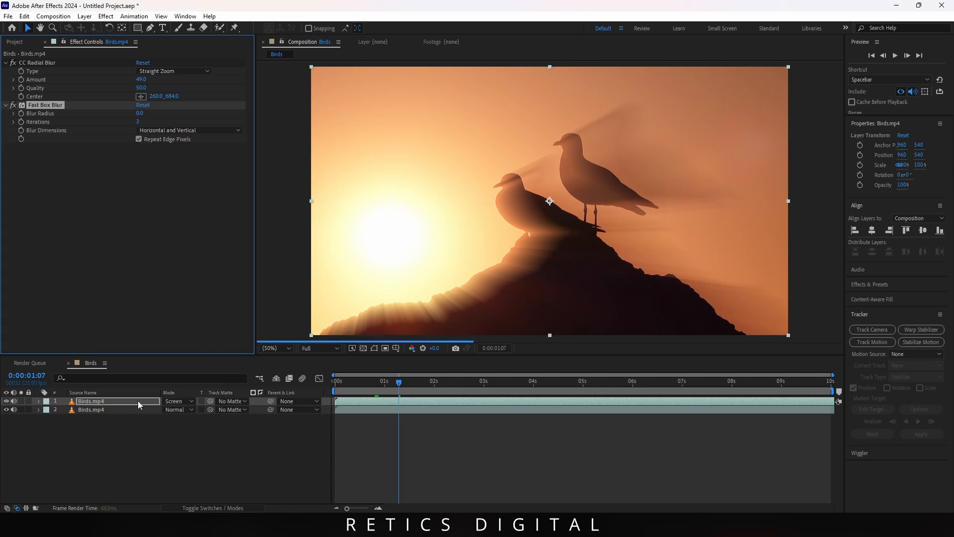
left_click(140, 113)
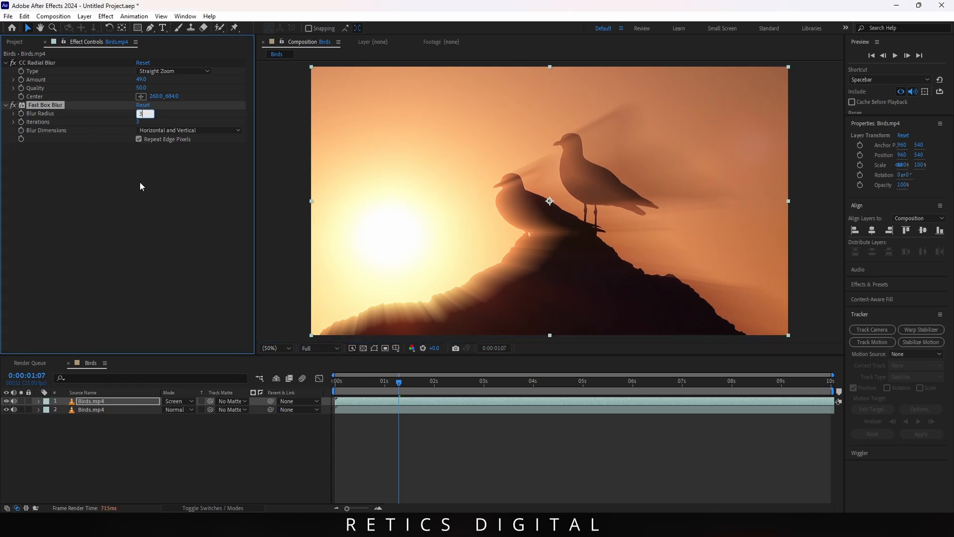
type("3")
key("Return")
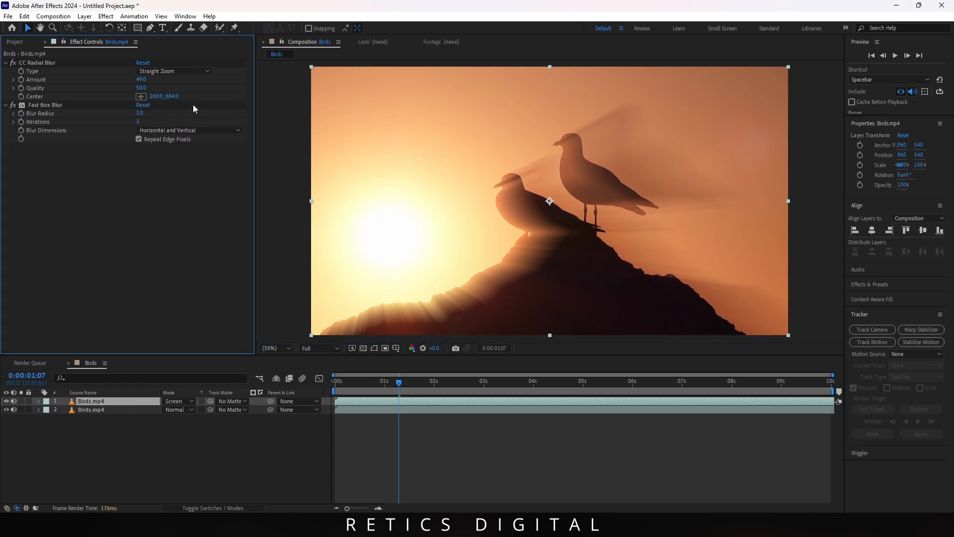
Step: Set the CC Radial Blur amount to 150 and check the rays on another frame
left_click(141, 79)
type("150")
key("Return")
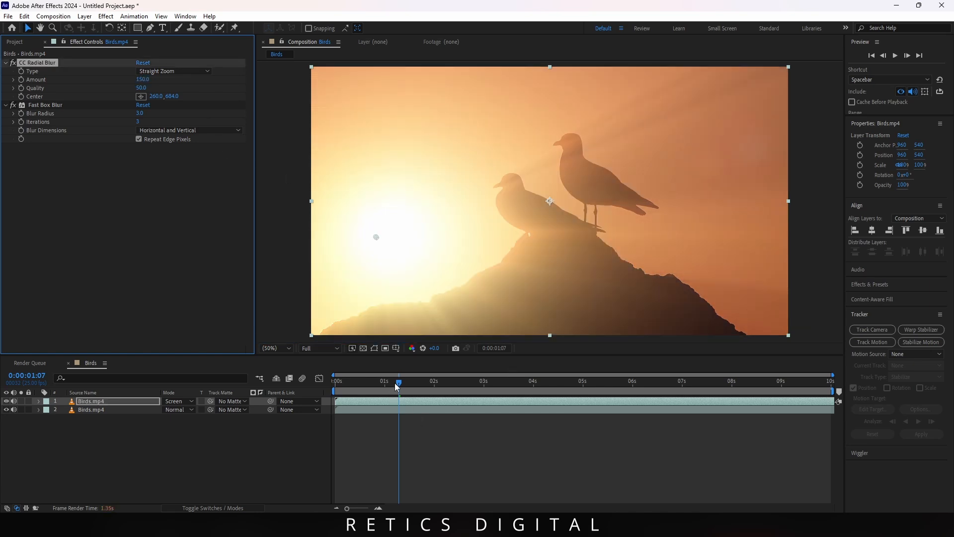
mouse_move(398, 389)
left_mouse_down()
mouse_move(432, 390)
mouse_move(413, 389)
left_mouse_up()
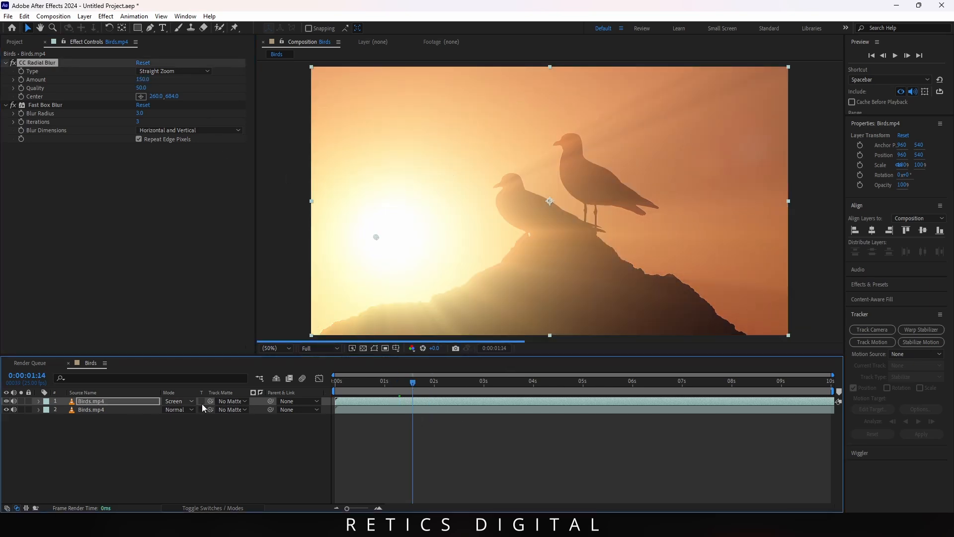
Step: Lower the upper Birds.mp4 layer's opacity to about 48% and preview the composition from the start
left_click(141, 401)
key("t")
left_click_drag(166, 411, 136, 409)
left_click_drag(372, 386, 332, 386)
left_click(360, 424)
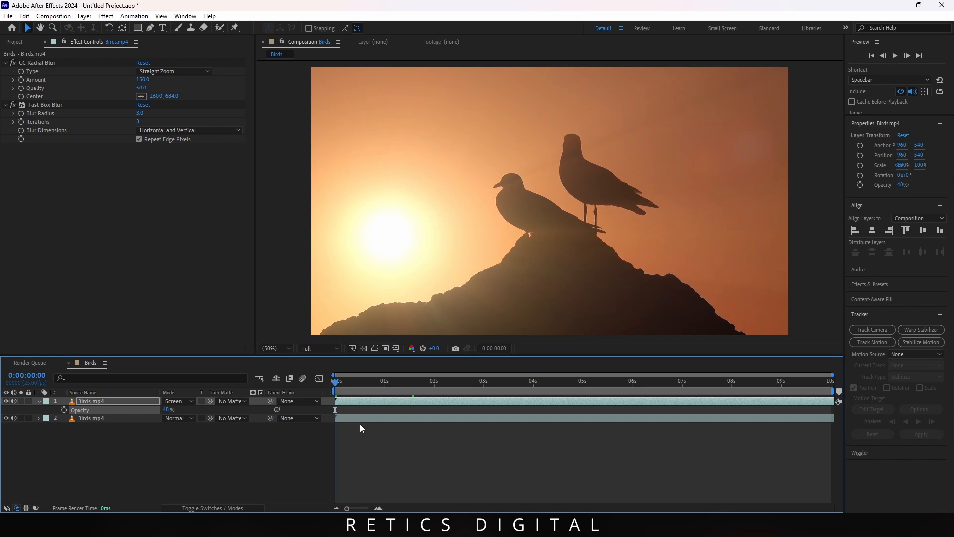
key("space")
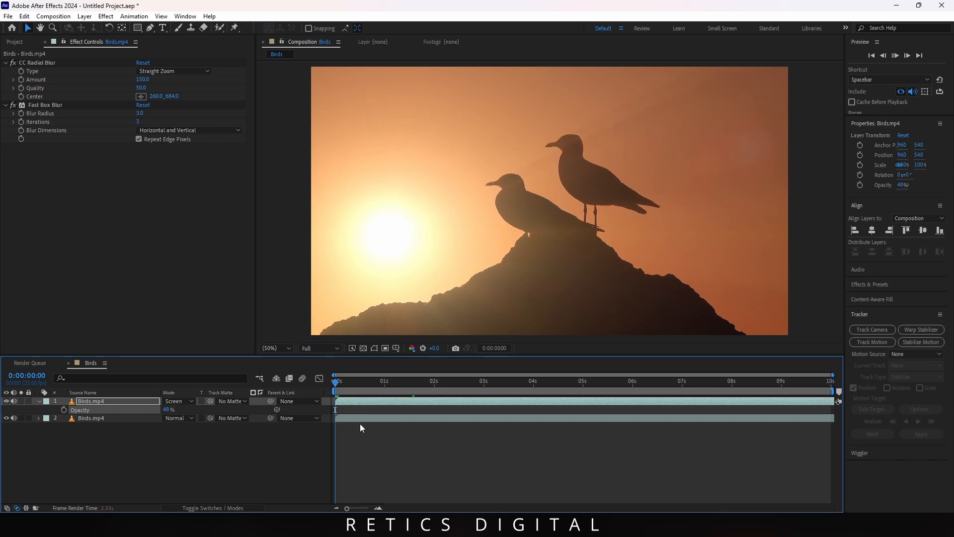
Step: Delete the blurred upper copy of the Birds.mp4 layer and preview the original footage
left_click(145, 403)
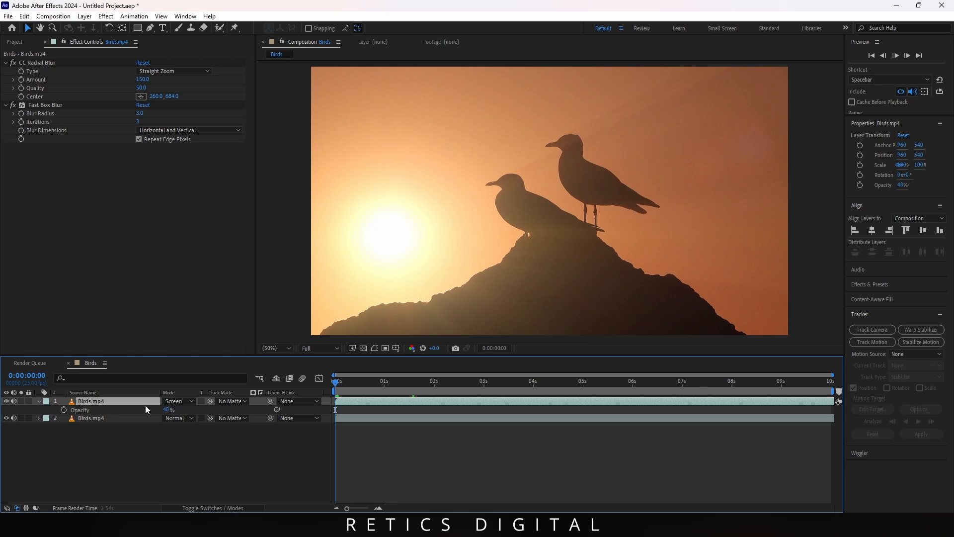
key("Delete")
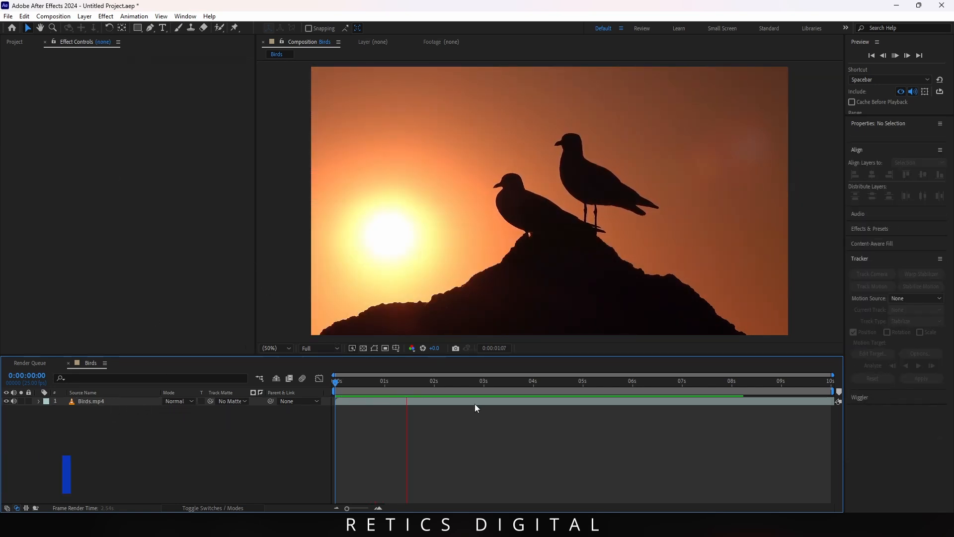
key("space")
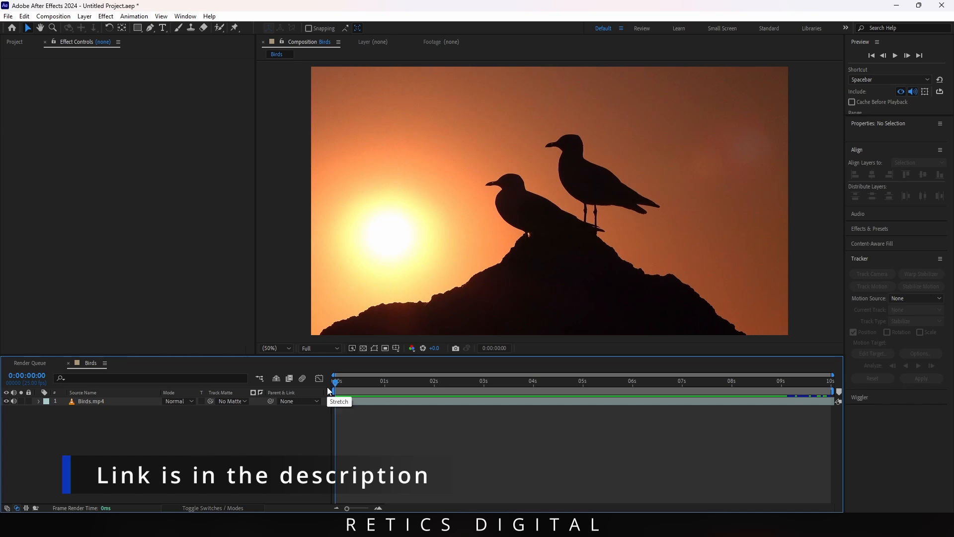
Step: Apply the Crate's Godrays effect to the Birds.mp4 layer
left_click(137, 403)
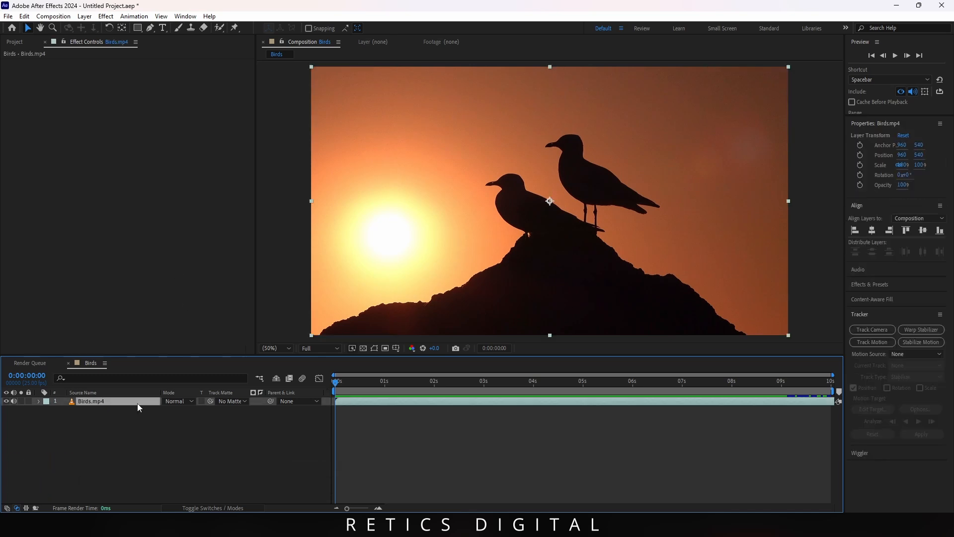
key("ctrl+space")
type("god")
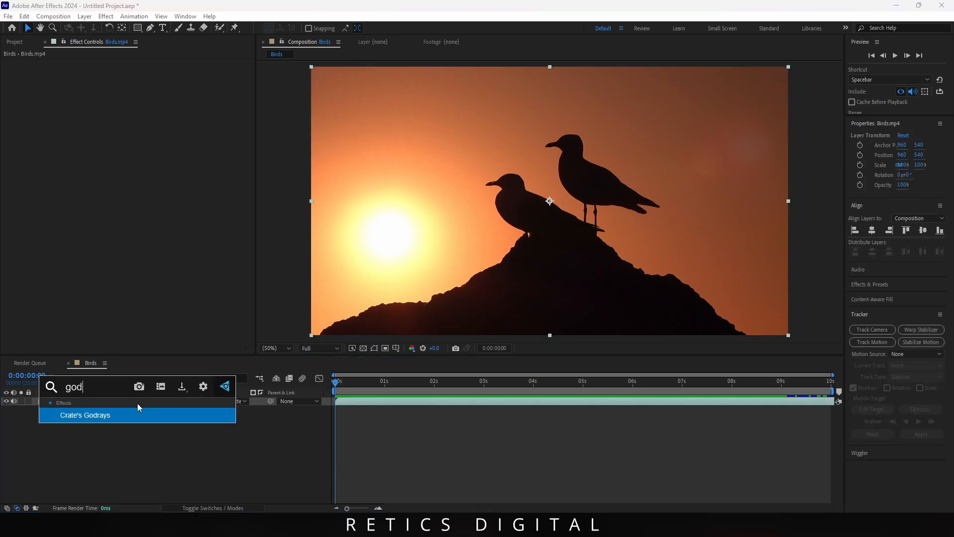
key("Return")
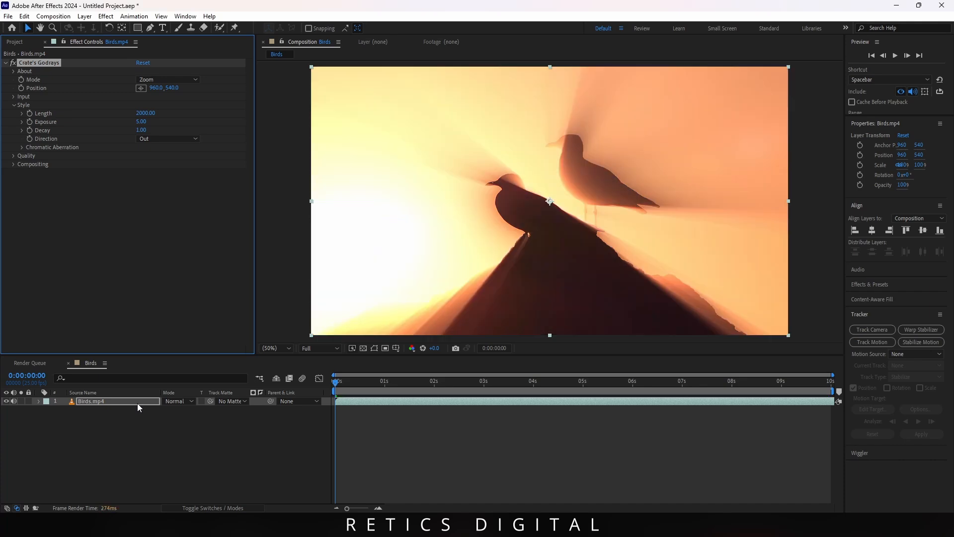
Step: Position the godrays' source on the sun at about 292, 688 and reduce their exposure to 1.61
left_click_drag(548, 204, 386, 242)
left_click_drag(141, 121, 2, 133)
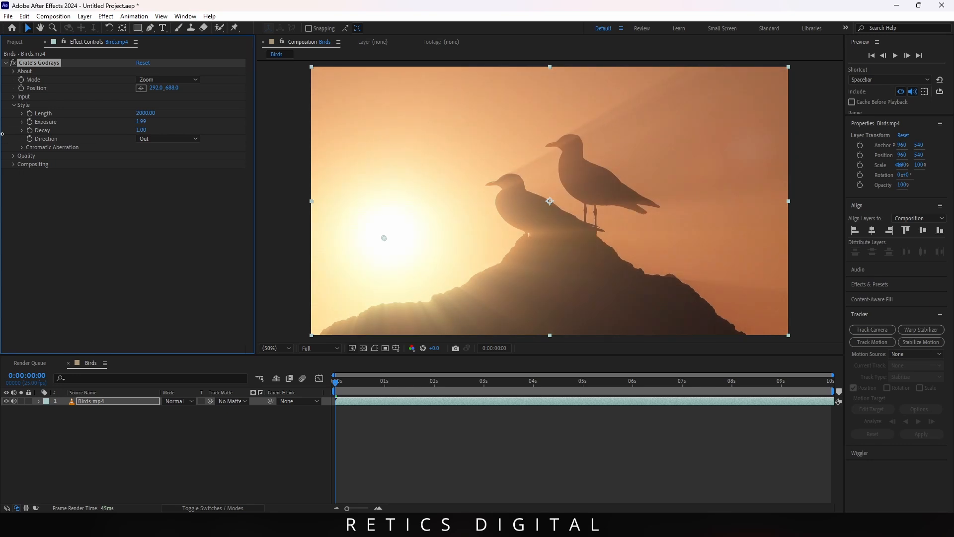
left_click_drag(139, 121, 121, 123)
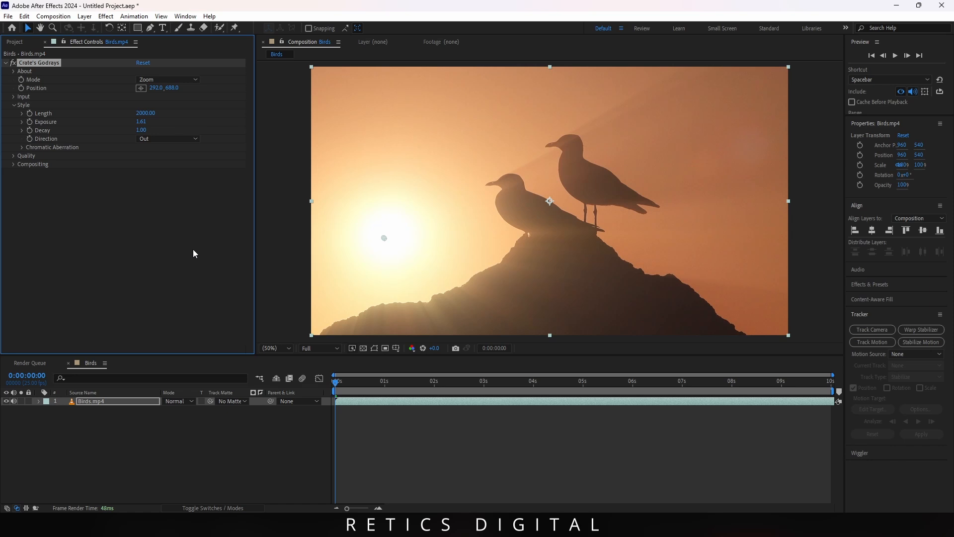
Step: Duplicate the Birds.mp4 layer and delete Crate's Godrays from the lower copy
left_click(133, 402)
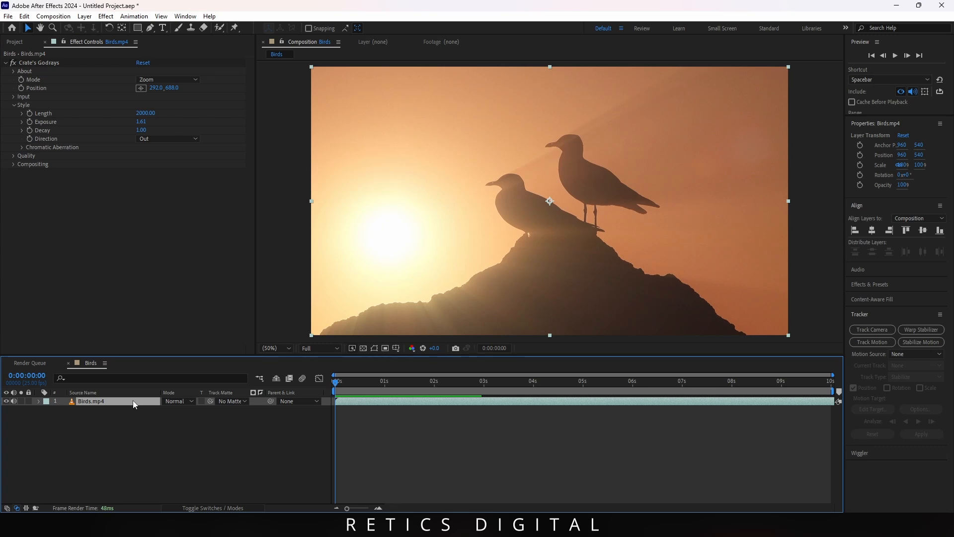
key("ctrl+d")
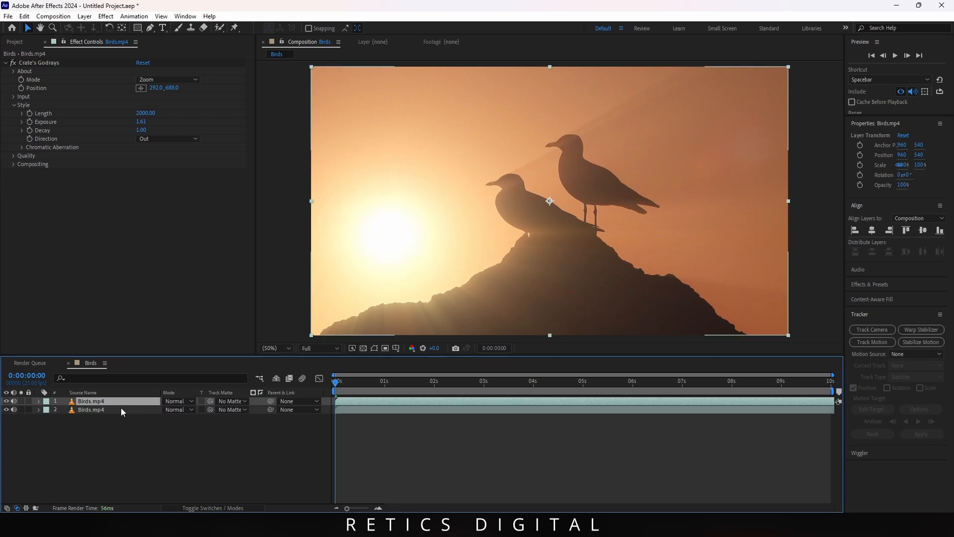
left_click(121, 407)
left_click(40, 63)
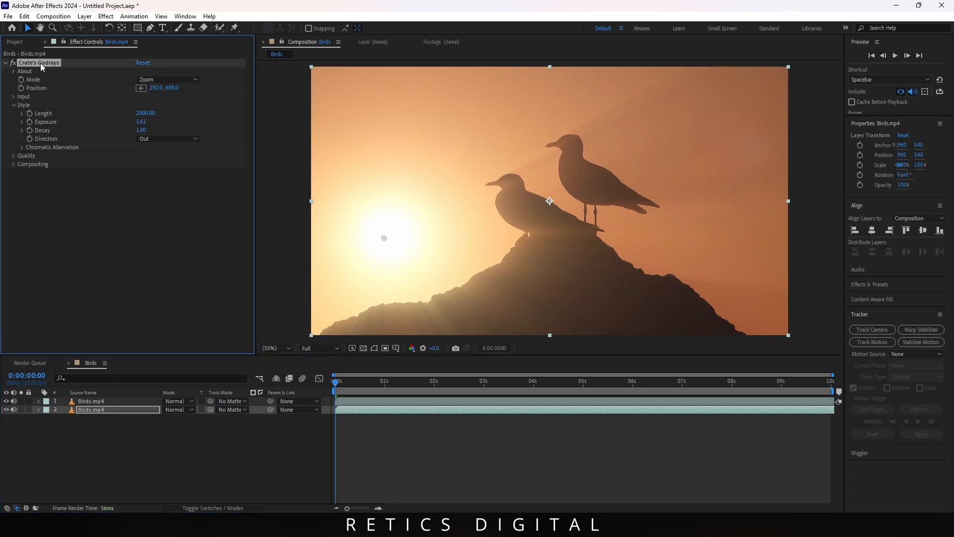
key("Delete")
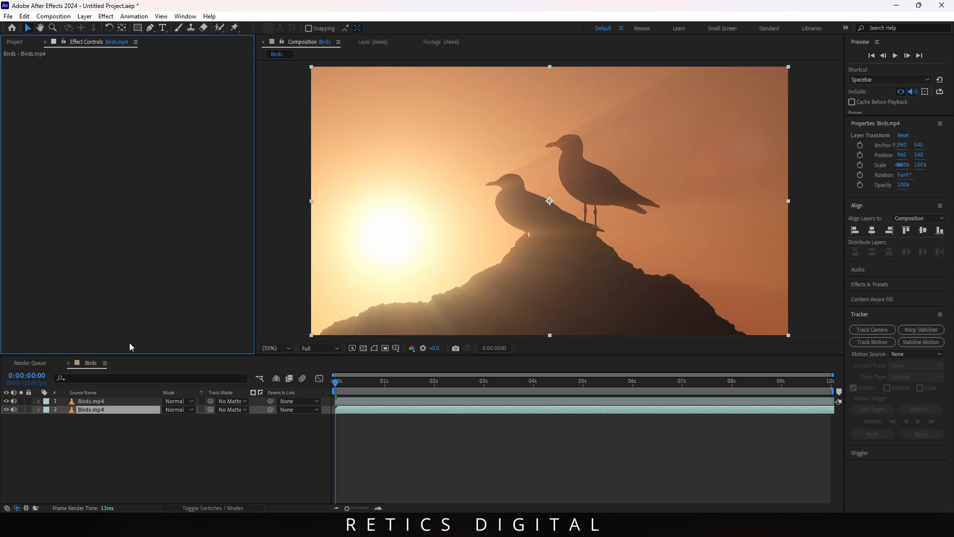
Step: Switch the godrays on the upper Birds.mp4 layer to the Rays Solo view and set that layer's blending mode to Screen
left_click(102, 405)
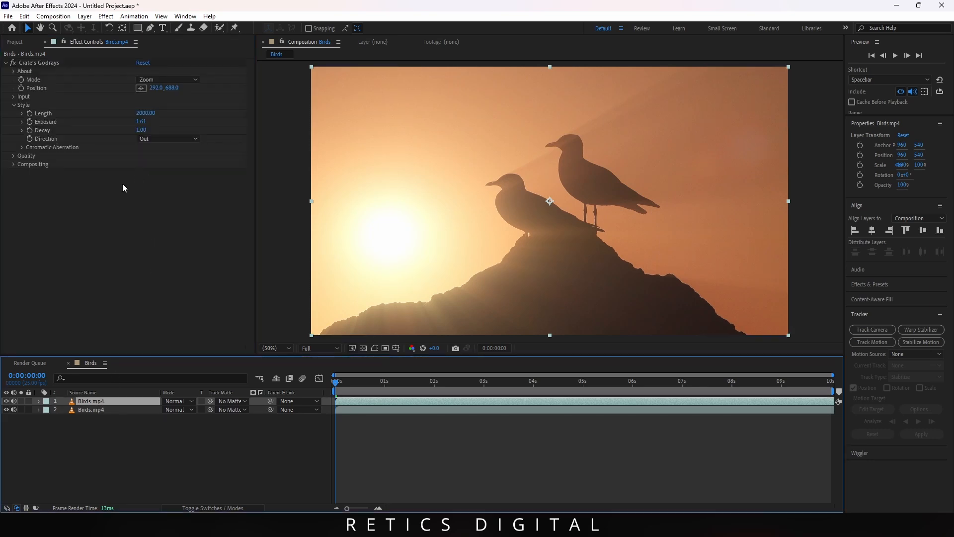
left_click(13, 164)
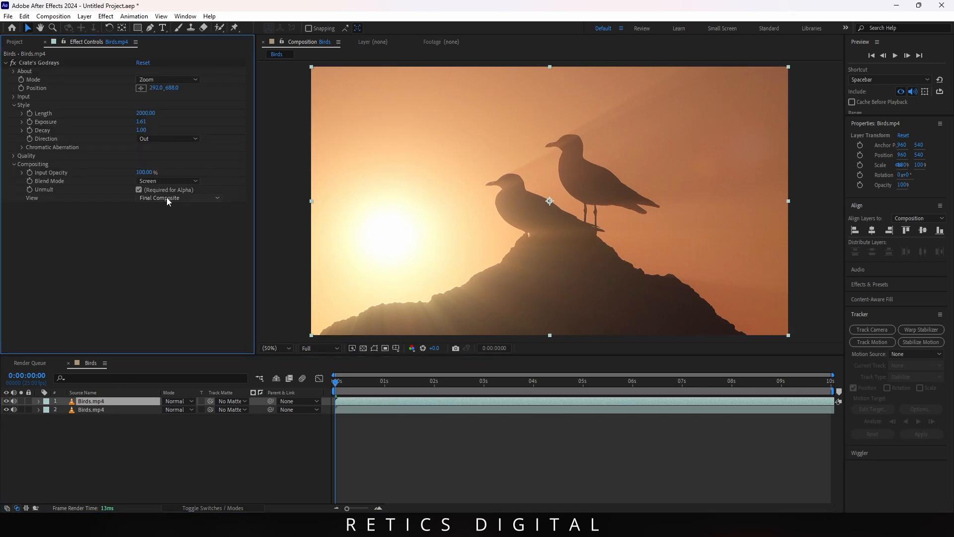
left_click(154, 198)
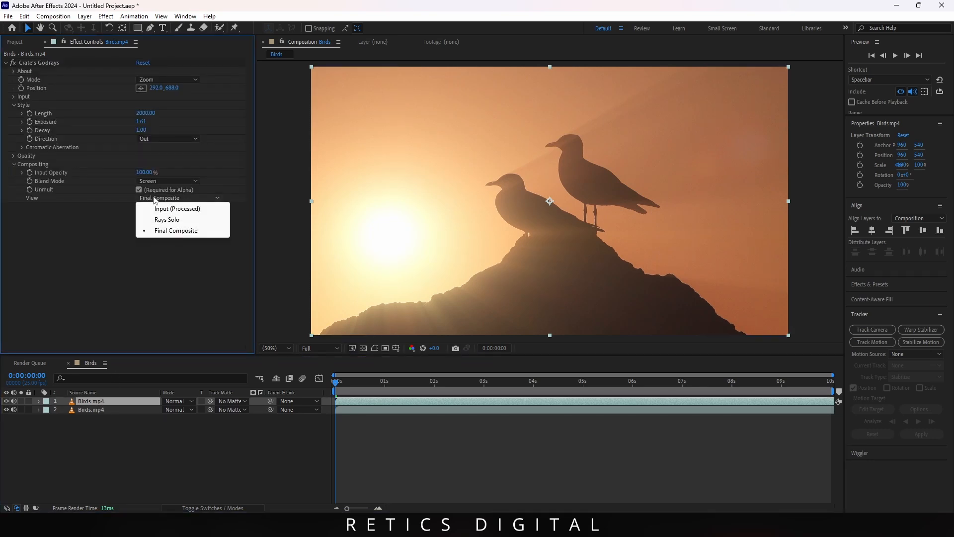
left_click(166, 220)
left_click(190, 404)
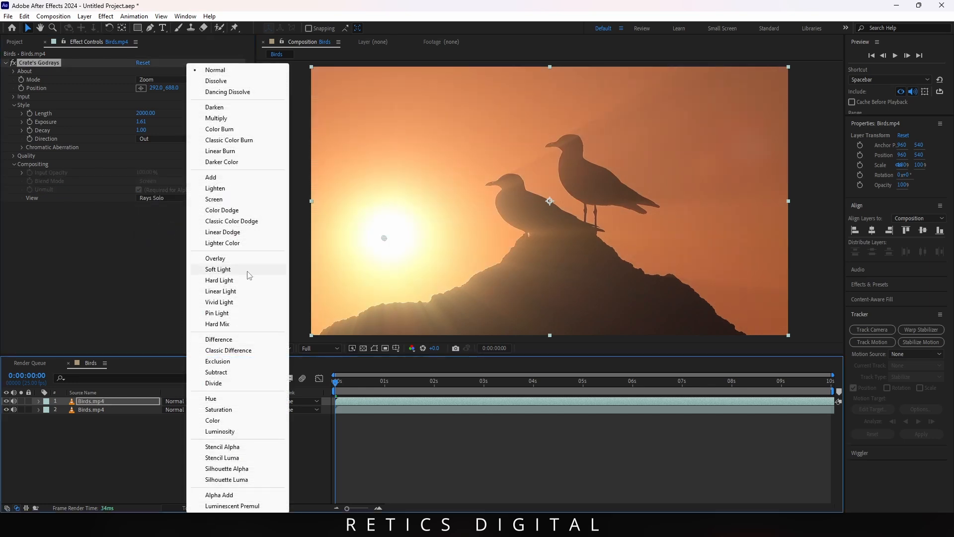
left_click(228, 201)
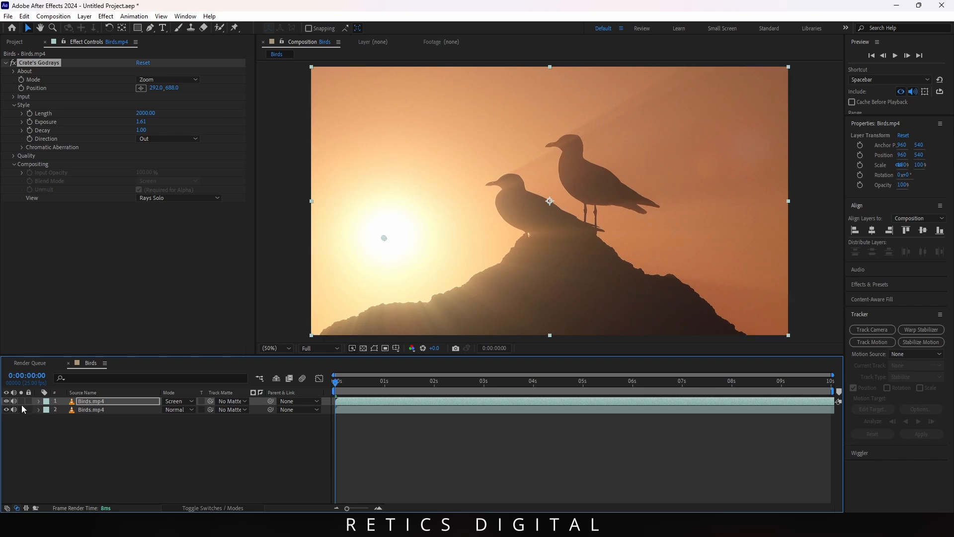
Step: Check the Birds composition near its start and shift the godrays' source slightly upward on the sun
mouse_move(347, 391)
left_mouse_down()
mouse_move(438, 390)
mouse_move(335, 391)
left_mouse_up()
mouse_move(385, 240)
left_mouse_down()
mouse_move(386, 230)
mouse_move(514, 186)
mouse_move(545, 255)
mouse_move(398, 248)
mouse_move(464, 239)
mouse_move(401, 266)
mouse_move(448, 231)
mouse_move(590, 217)
mouse_move(629, 191)
mouse_move(575, 192)
mouse_move(595, 174)
mouse_move(602, 183)
mouse_move(580, 181)
mouse_move(537, 255)
mouse_move(425, 260)
mouse_move(383, 233)
left_mouse_up()
Step: Create a new composition from the Park.mp4 footage and duplicate its layer
left_click_drag(26, 150, 31, 350)
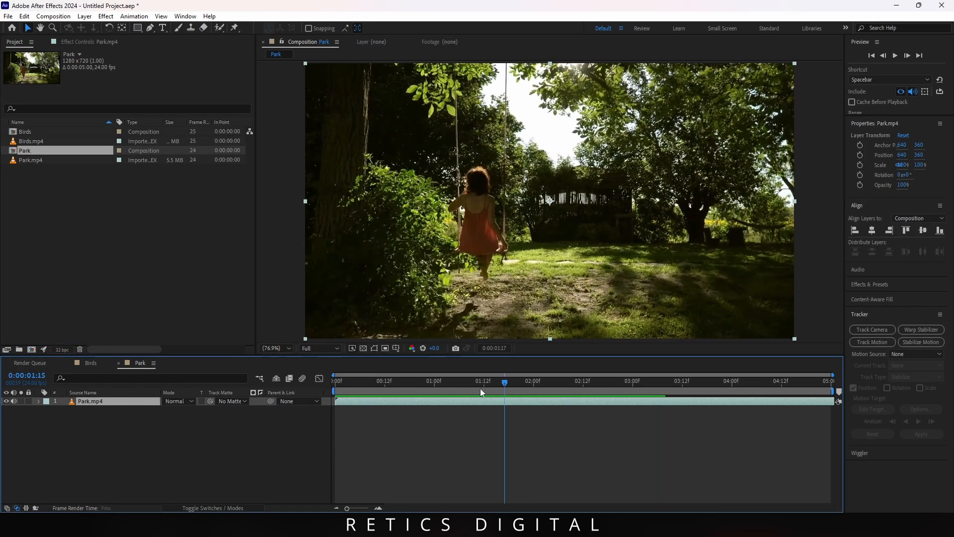
left_click_drag(479, 393, 333, 394)
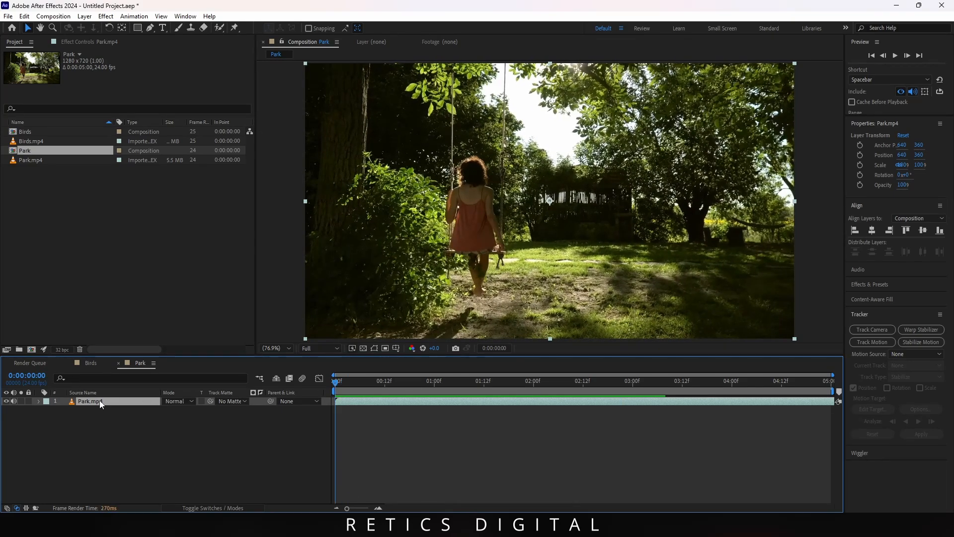
key("ctrl+d")
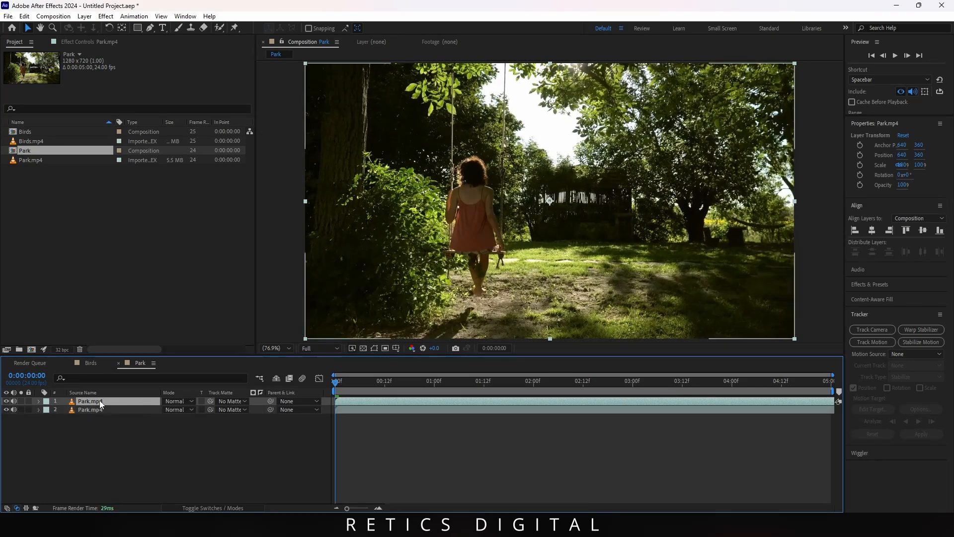
Step: Apply Crate's Godrays to the upper Park.mp4 layer and place the source on the sun at about 702, 22
key("ctrl+space")
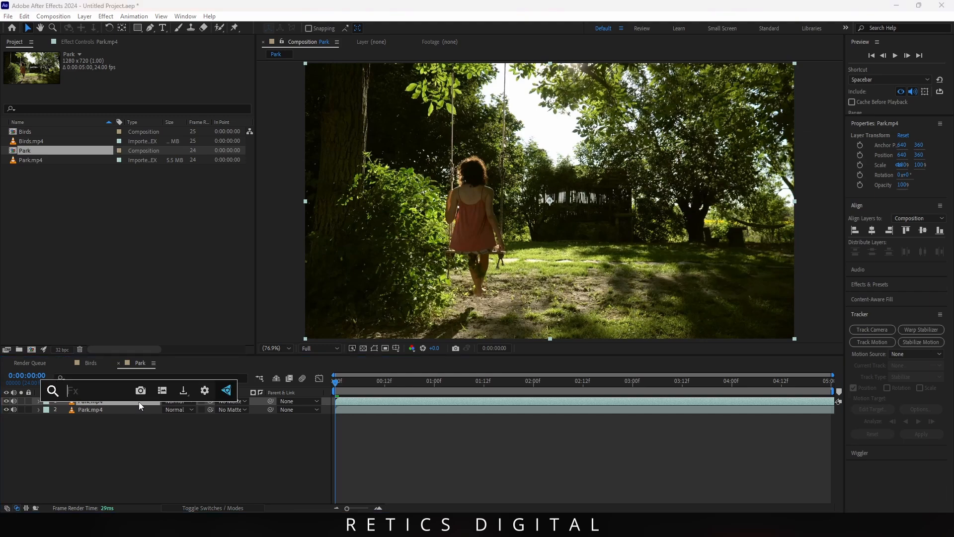
type("go")
key("Return")
left_click_drag(550, 201, 577, 74)
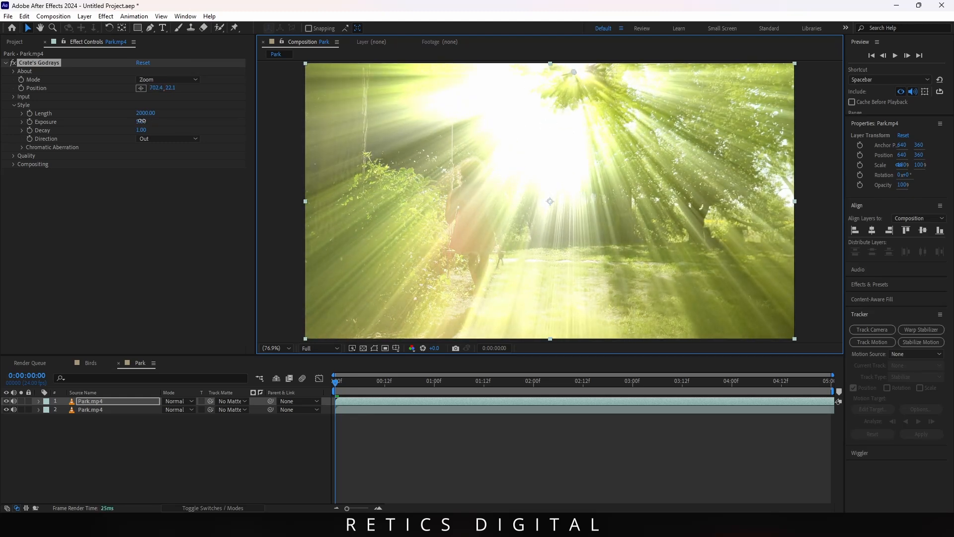
Step: Reduce the godrays' exposure to 2.25, and try a lower decay before undoing it
left_click_drag(142, 120, 18, 136)
mouse_move(141, 130)
left_mouse_down()
mouse_move(157, 133)
mouse_move(117, 139)
mouse_move(139, 138)
left_mouse_up()
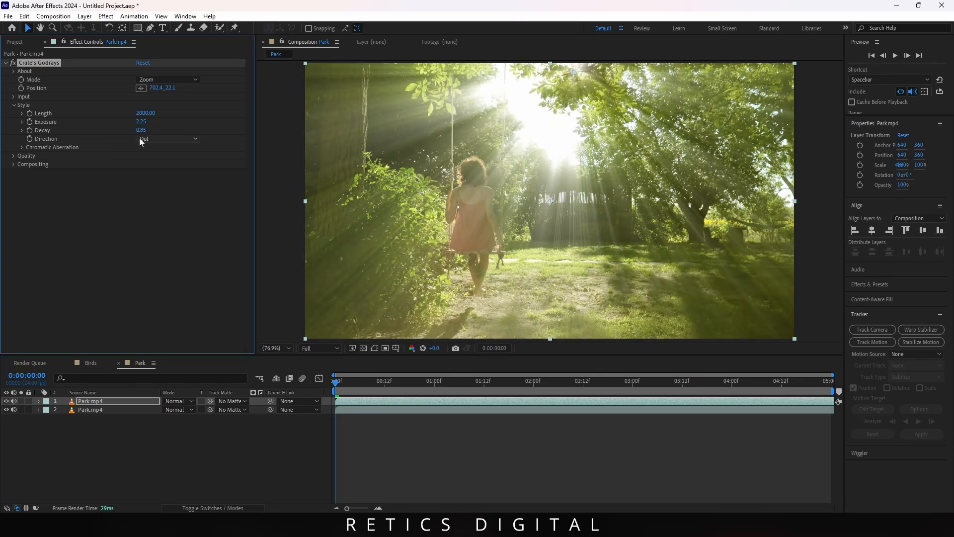
key("ctrl+z")
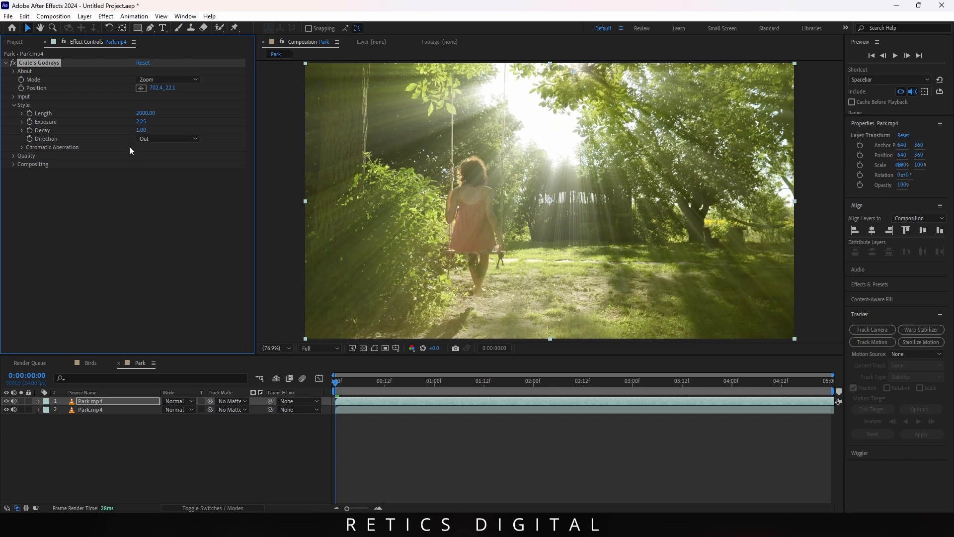
Step: Show only the rays on the upper Park.mp4 layer with Rays Solo and blend the layer in Screen mode
left_click(14, 164)
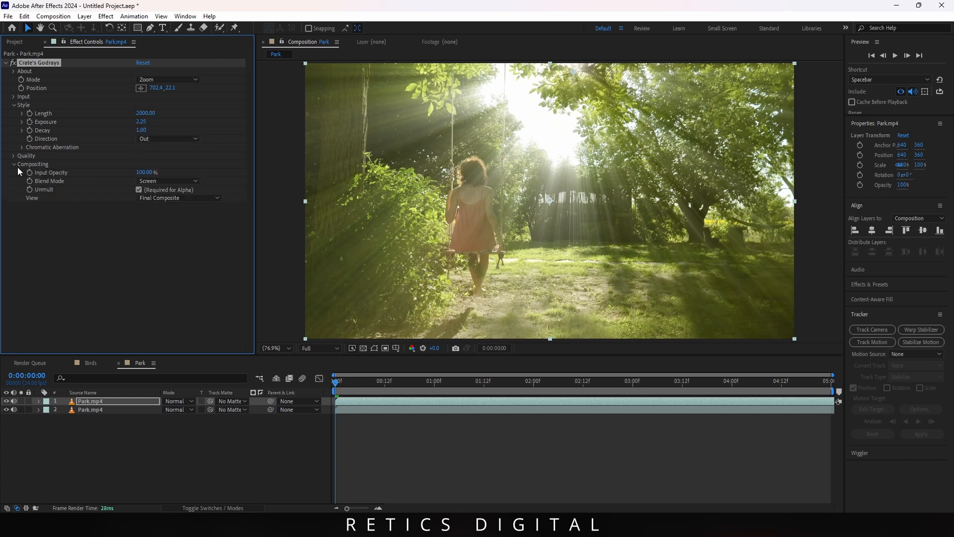
left_click(165, 201)
left_click(169, 220)
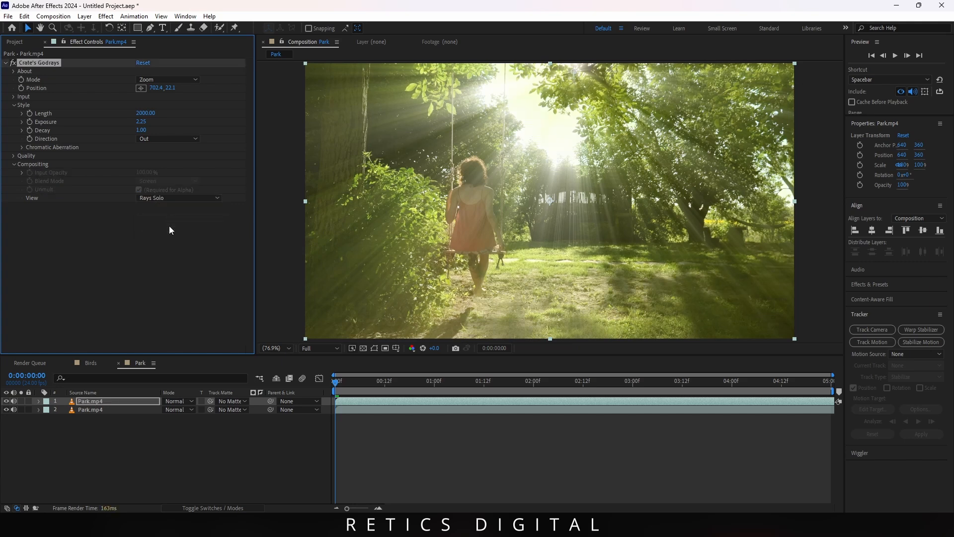
left_click(181, 401)
left_click(222, 199)
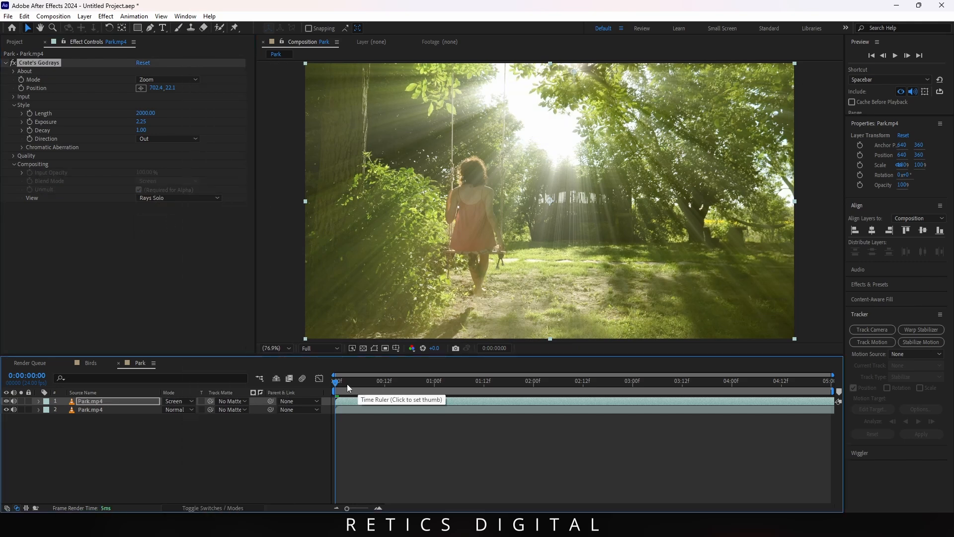
Step: Play back the Park composition from the start to examine the light rays in motion
left_click_drag(346, 384, 297, 416)
key("space")
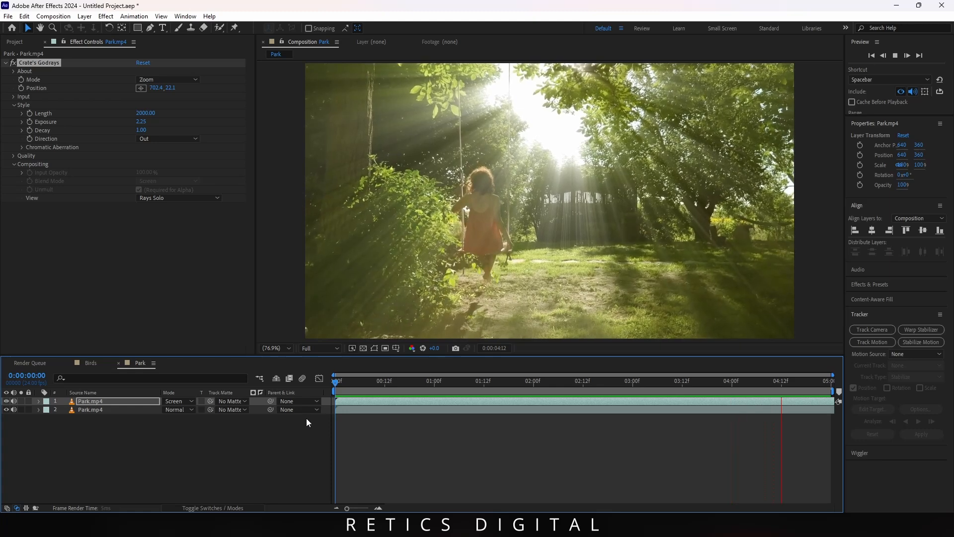
key("space")
Step: Hide the upper Park.mp4 layer and add a null object named Tracking Data
left_click(6, 401)
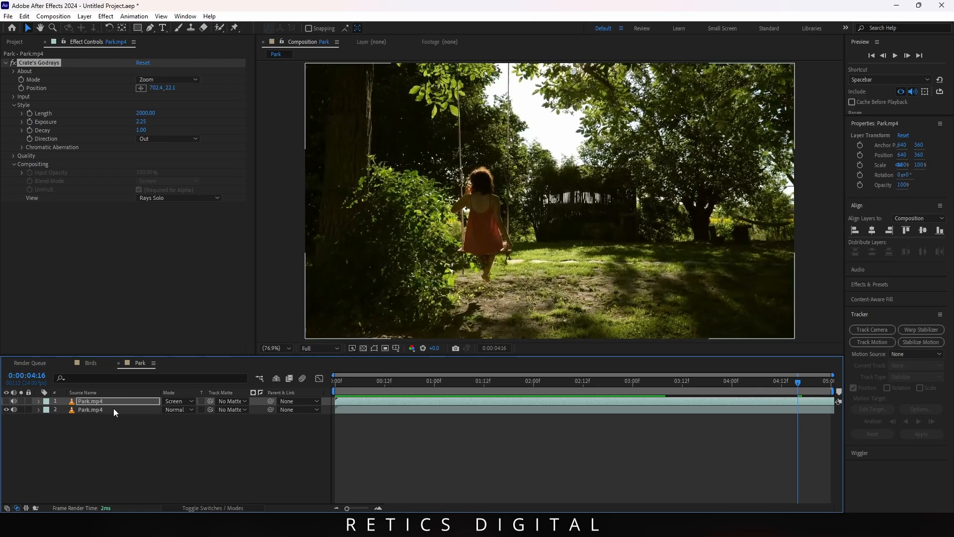
right_click(105, 440)
mouse_move(199, 316)
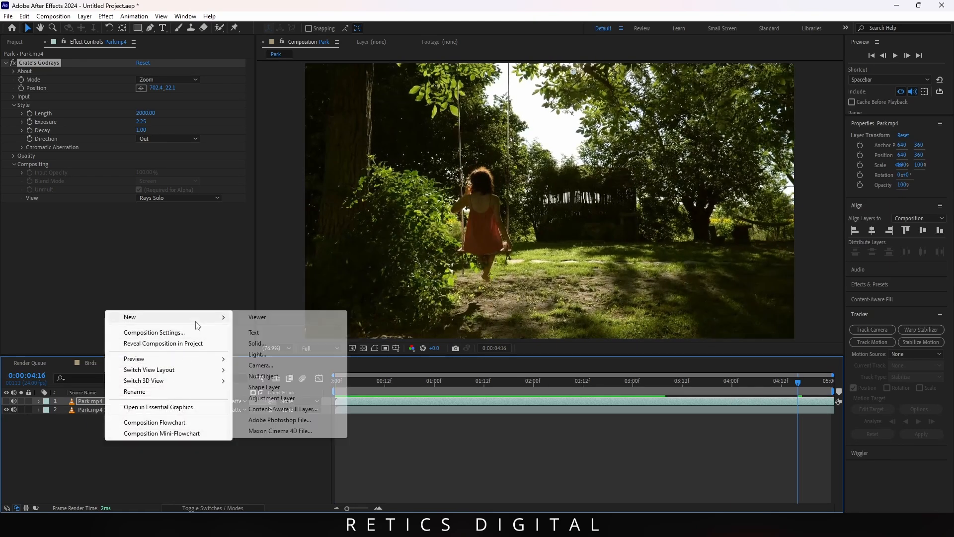
left_click(264, 379)
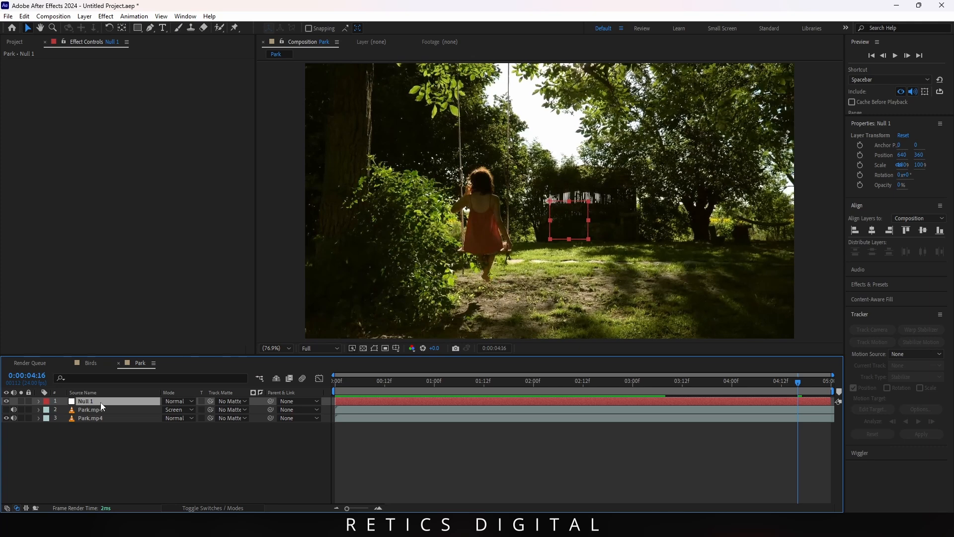
Step: Start a motion track on the lower Park.mp4 layer from the first frame
left_click(100, 419)
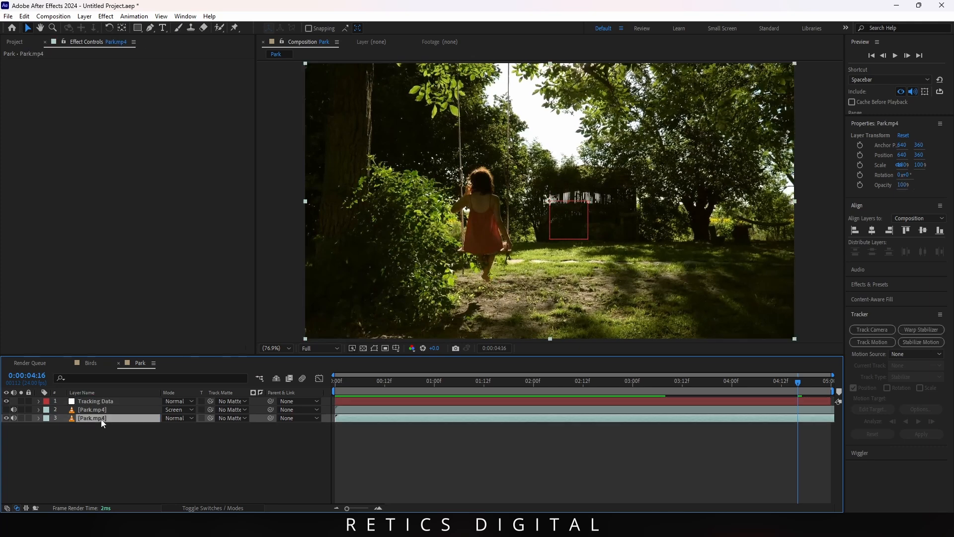
key("Home")
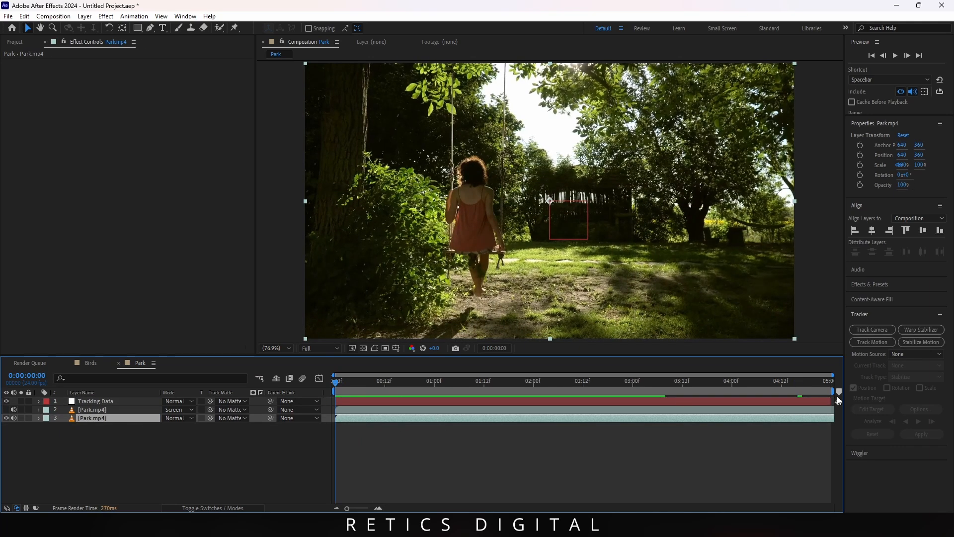
left_click(867, 344)
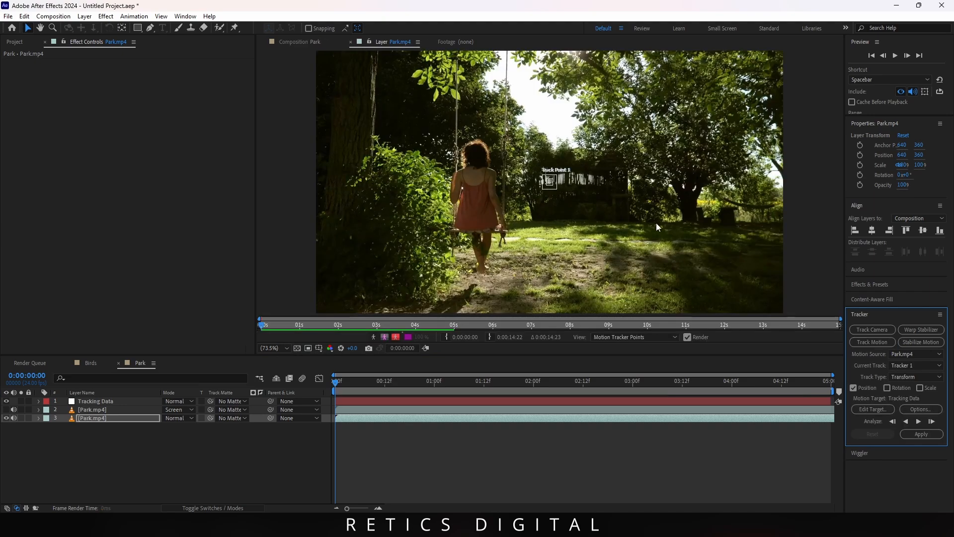
Step: Enlarge the track point to a search area of about 150 × 141 and a feature area of about 77 × 69, placed over the sun
scroll(570, 193, "down", 4)
scroll(556, 192, "up", 6)
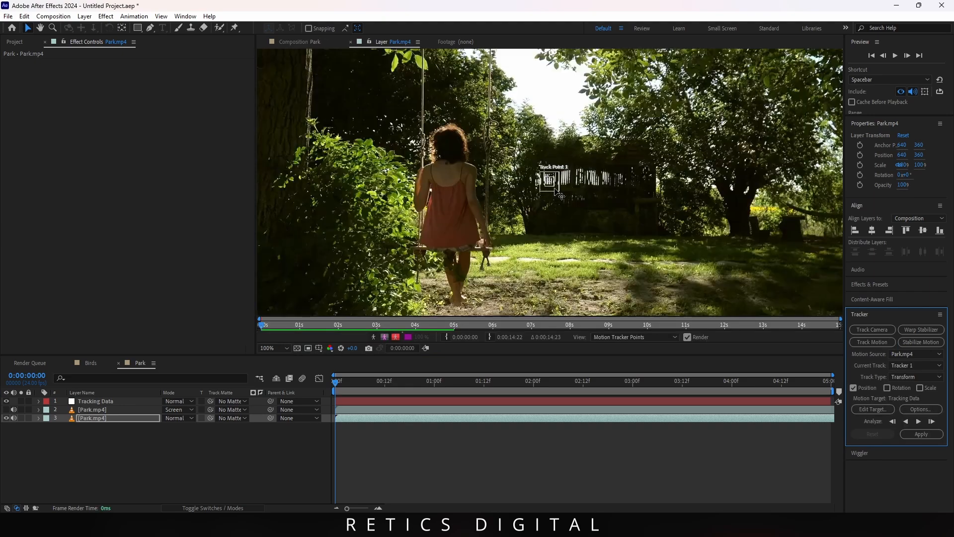
left_click_drag(569, 201, 623, 251)
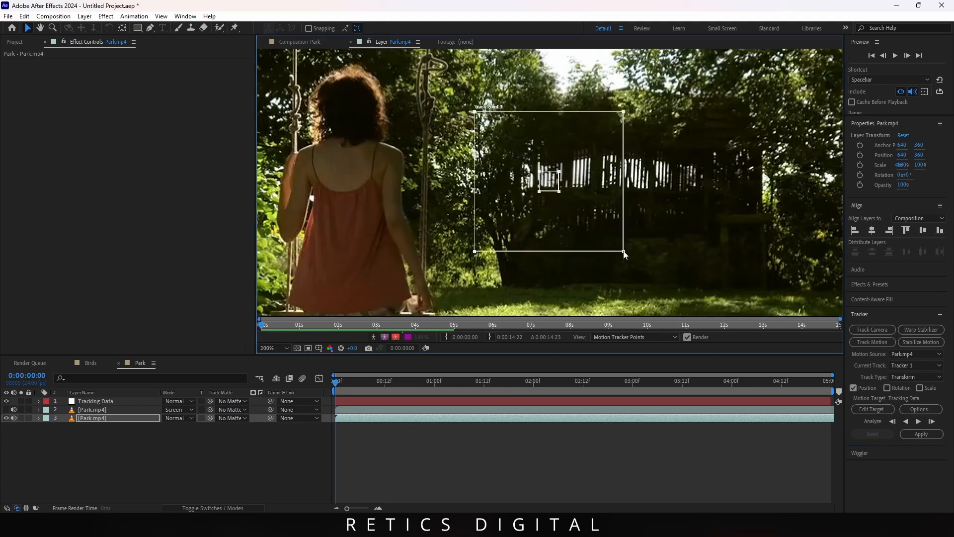
left_click_drag(560, 192, 635, 110)
Step: Analyze the track point forward through the footage and apply its motion to the Tracking Data null
left_click(917, 421)
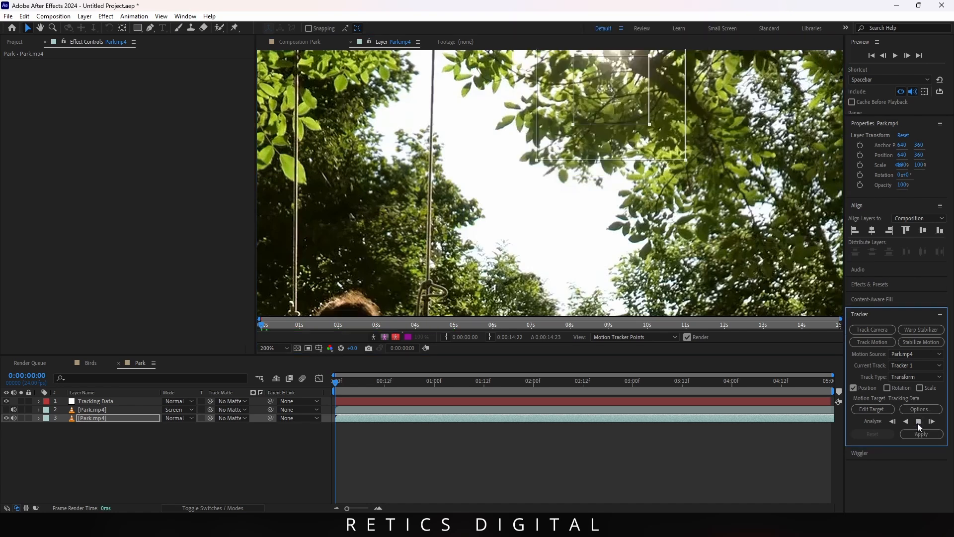
mouse_move(726, 392)
left_mouse_down()
mouse_move(645, 393)
mouse_move(711, 393)
left_mouse_up()
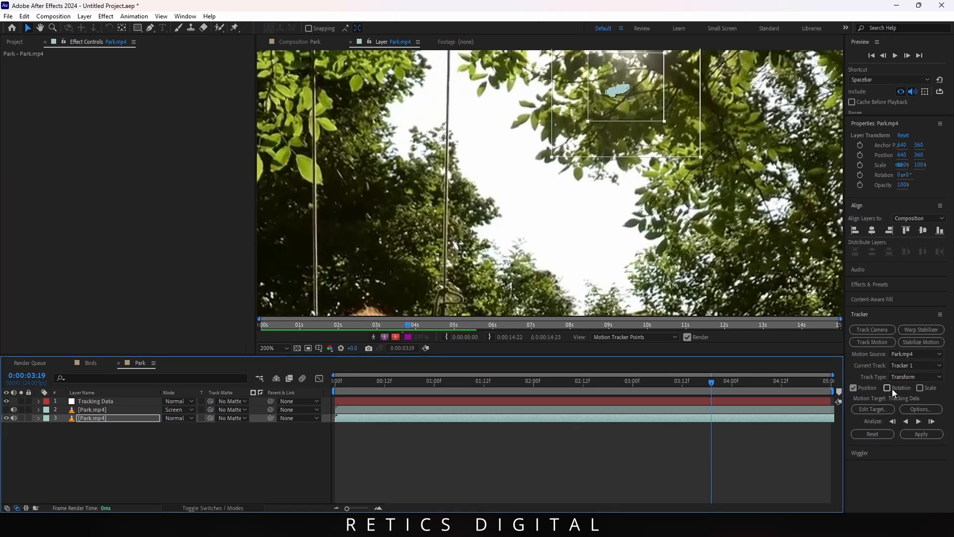
left_click(878, 411)
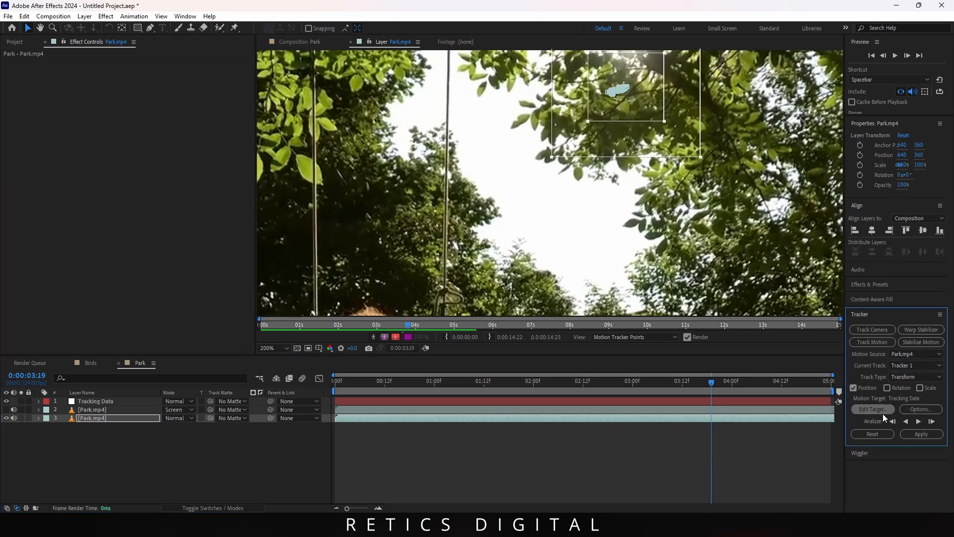
left_click(505, 292)
left_click(920, 435)
key("Return")
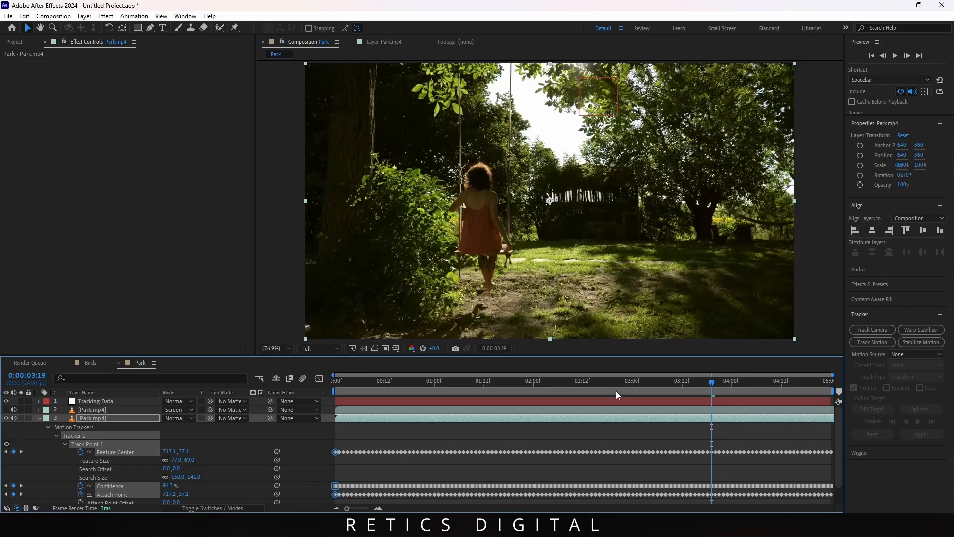
left_click_drag(616, 395, 351, 395)
left_click(39, 418)
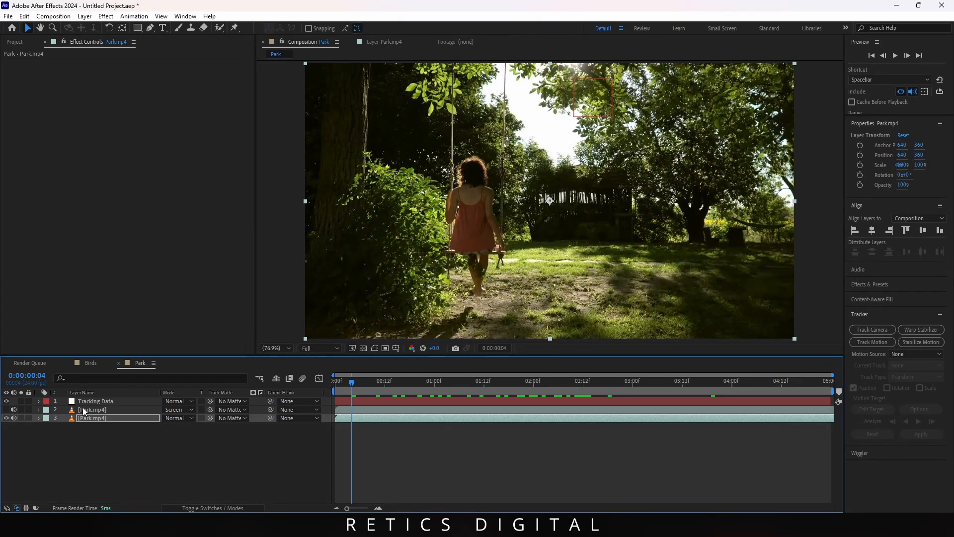
Step: Link the Crate's Godrays position on the upper Park.mp4 layer to the Tracking Data null's position
left_click(92, 410)
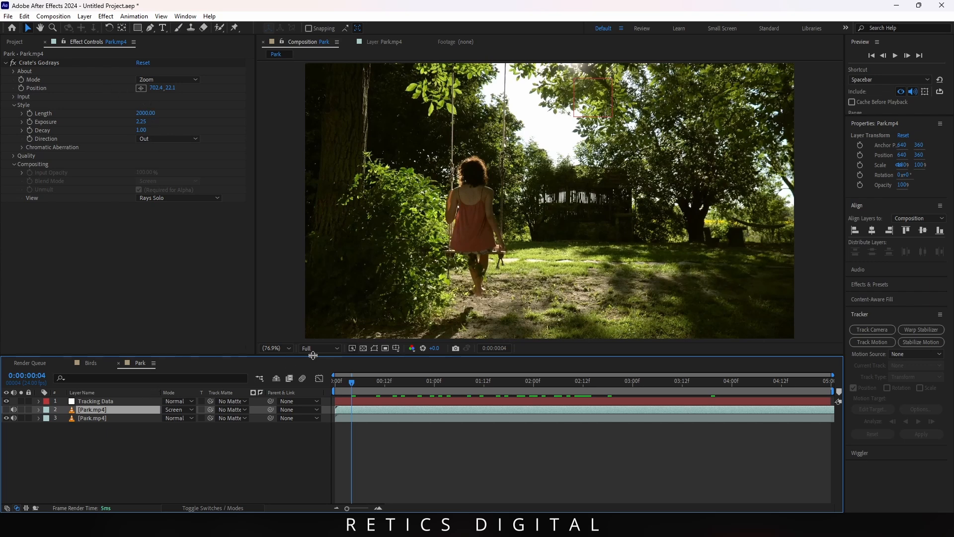
left_click_drag(313, 355, 313, 294)
left_click(138, 341)
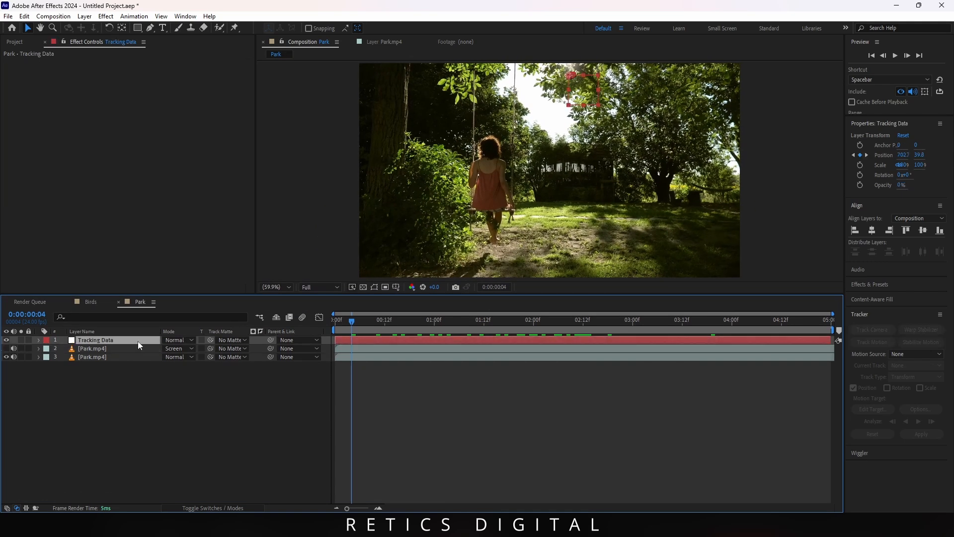
key("p")
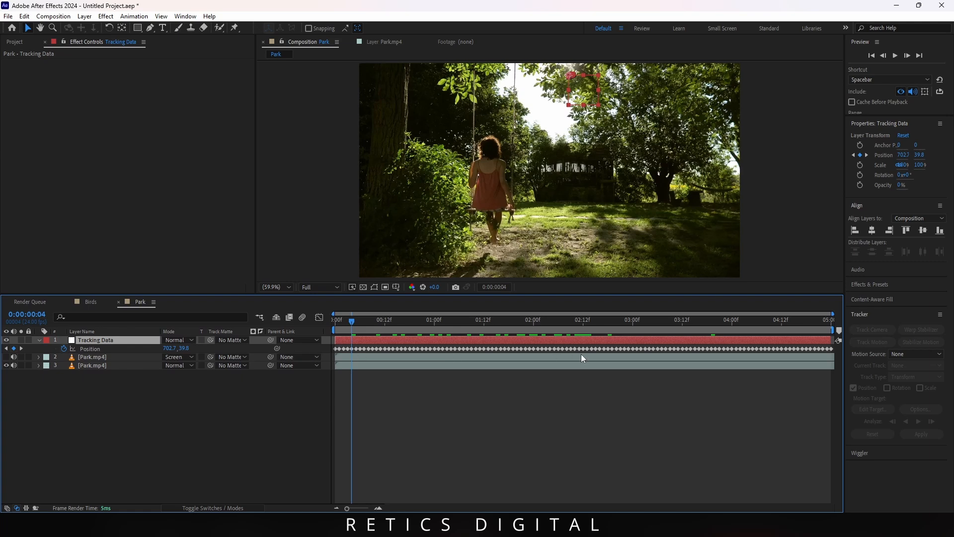
left_click(39, 357)
left_click_drag(277, 399, 114, 352)
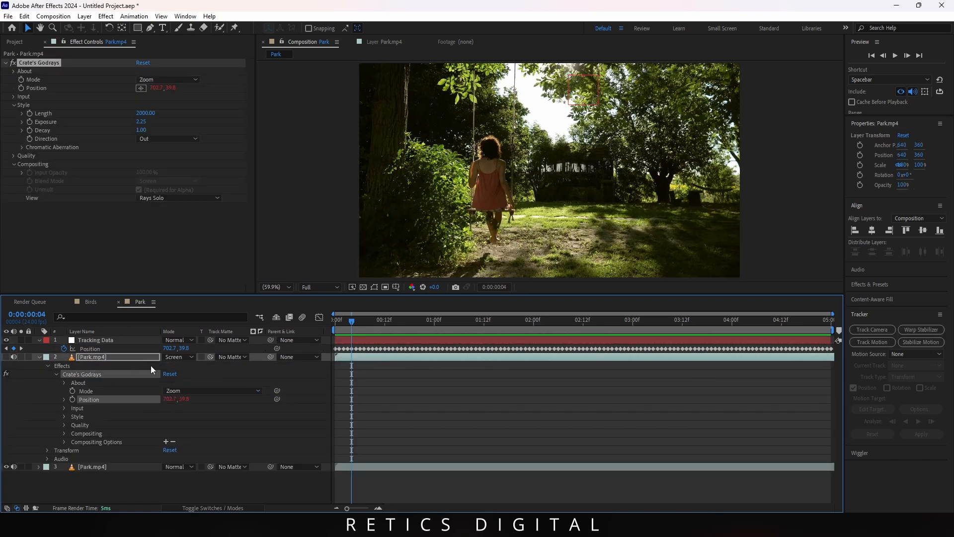
Step: Make the upper Park.mp4 rays layer visible again and return to the start of the composition to check the rays
left_click(40, 357)
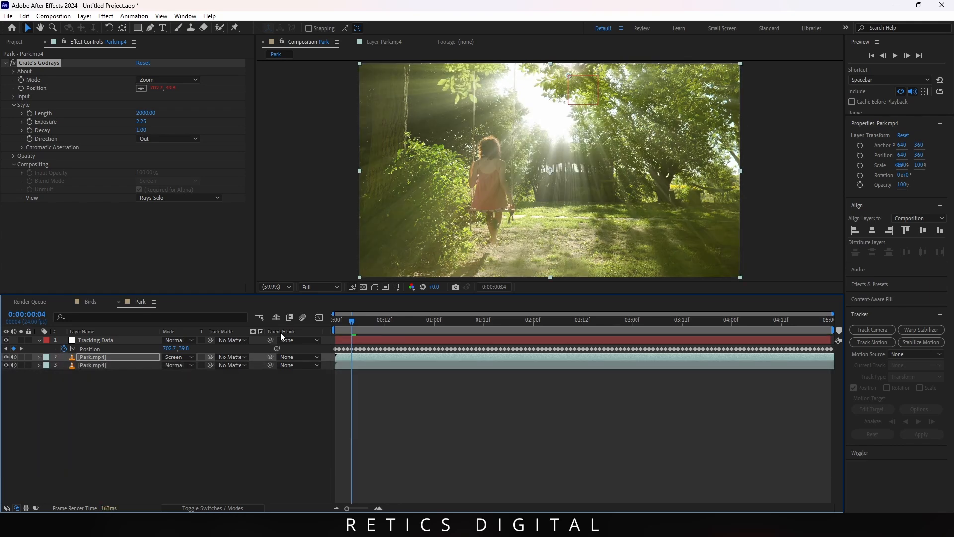
left_click_drag(361, 293, 338, 409)
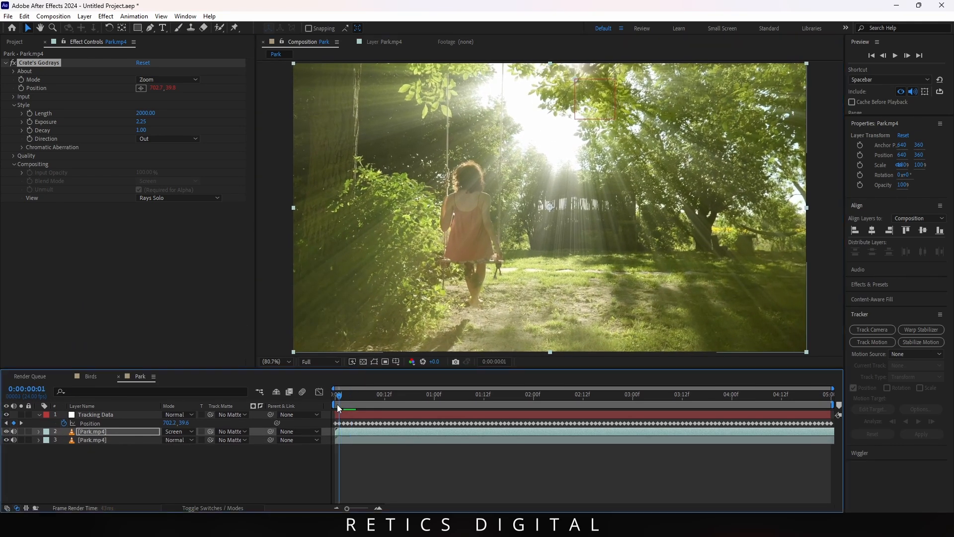
Step: Play back and scrub through the Park composition to examine how the light rays follow the sun
key("space")
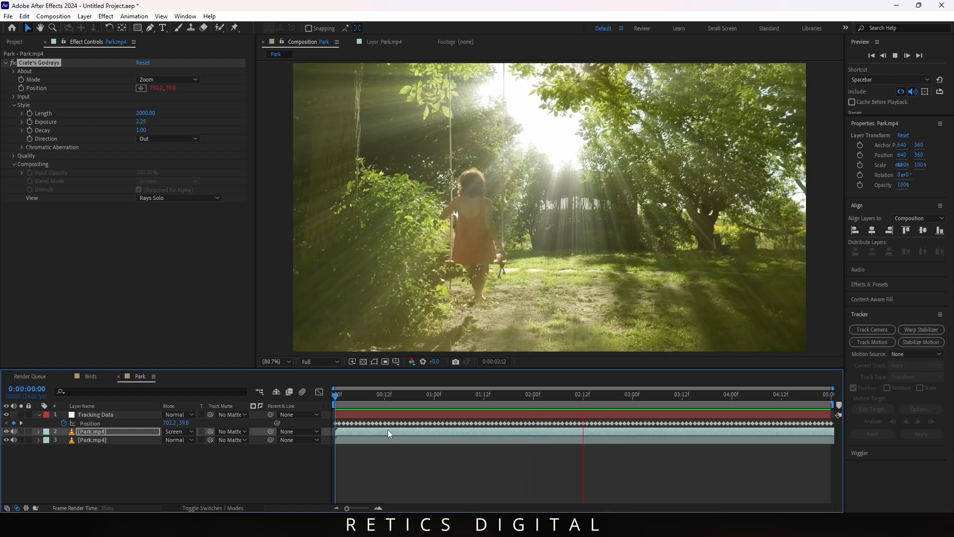
key("space")
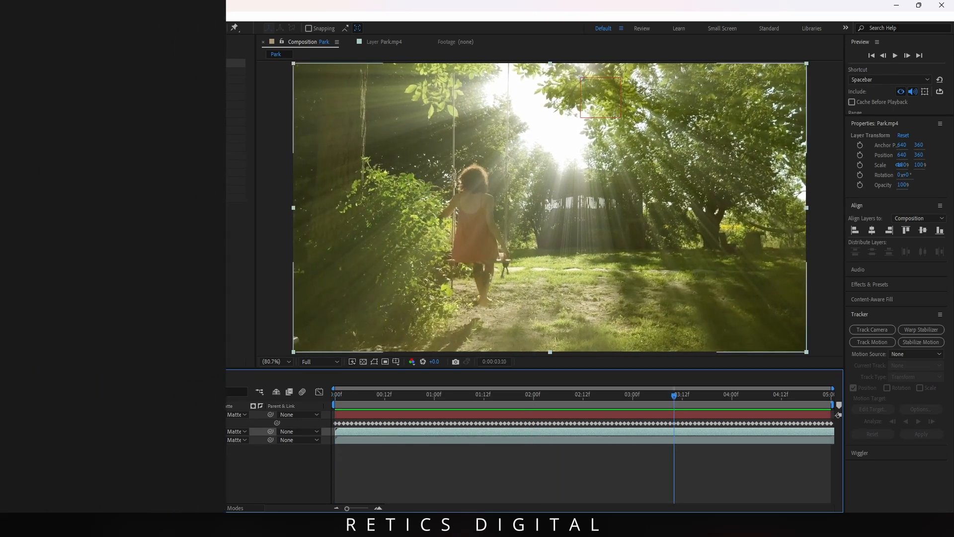
left_click_drag(657, 398, 579, 443)
left_click(22, 440)
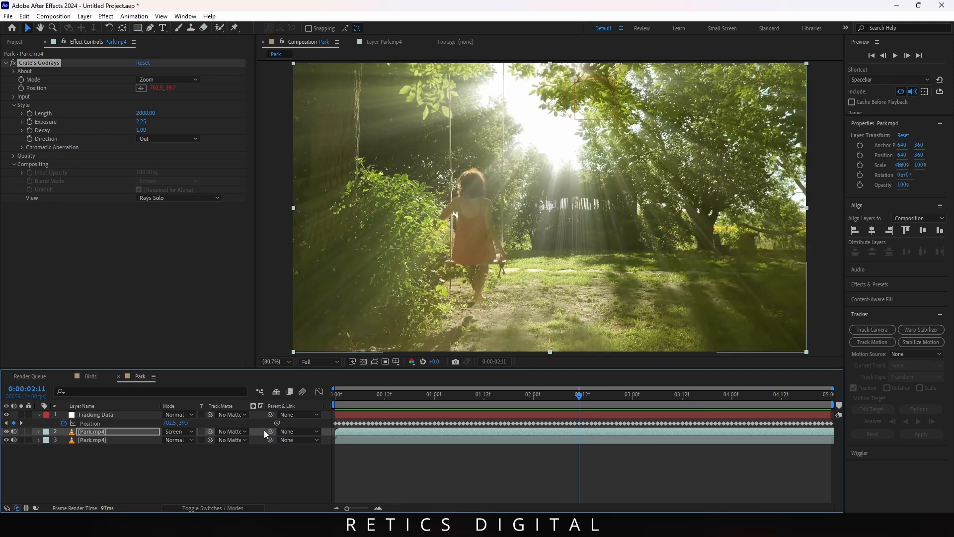
key("space")
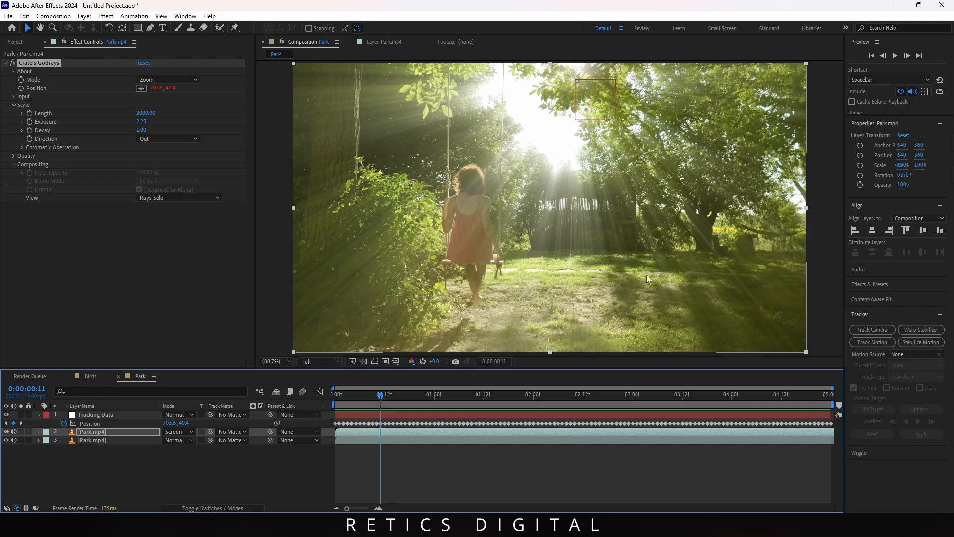
Step: Pre-compose the upper Park.mp4 layer as Park.mp4 Comp 1, leaving all attributes in Park, and open the new composition
right_click(100, 432)
left_click(157, 370)
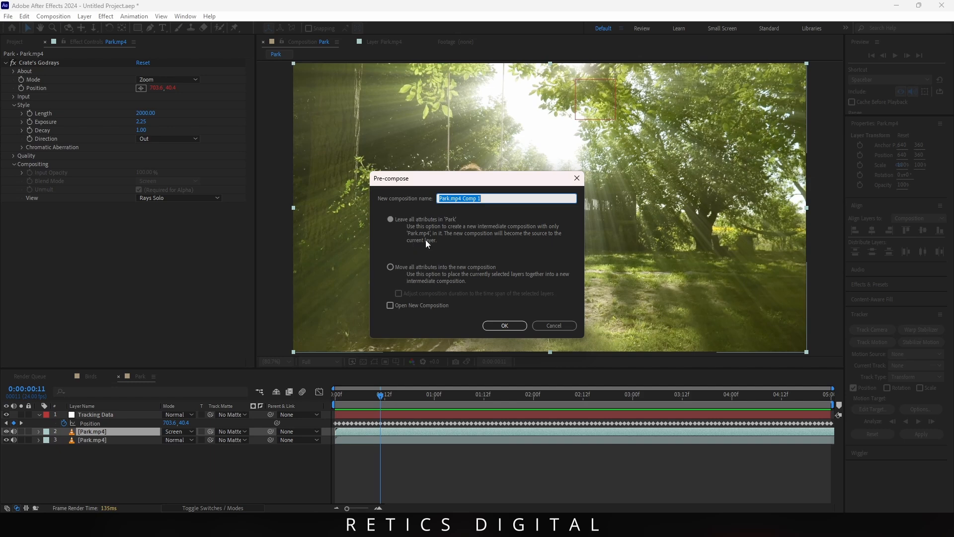
left_click(505, 325)
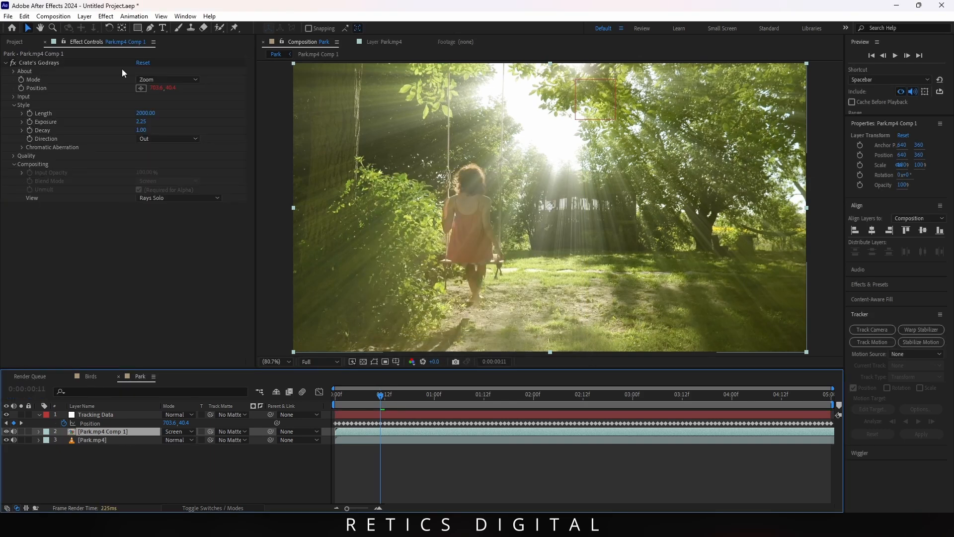
double_click(124, 433)
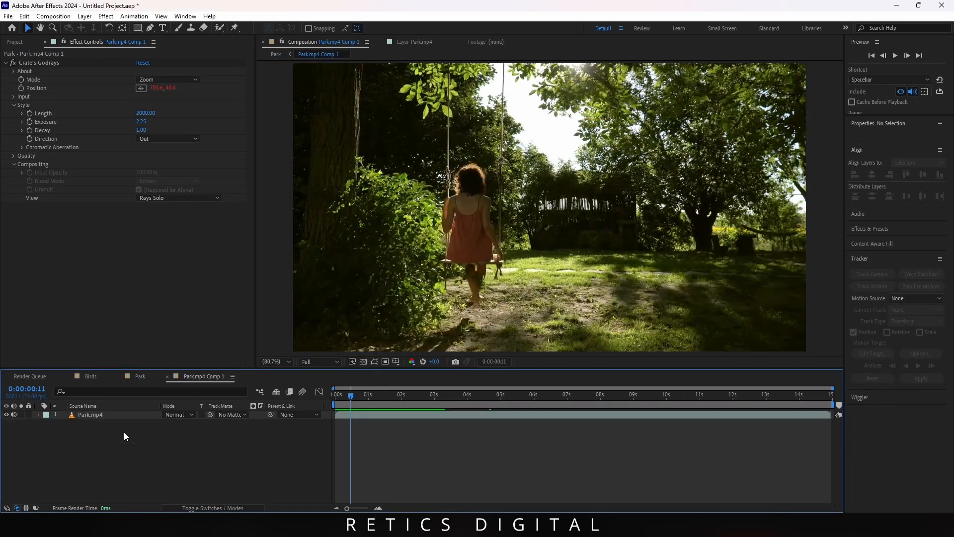
Step: Copy the Tracking Data null from the Park composition into Park.mp4 Comp 1
left_click(140, 376)
left_click(118, 416)
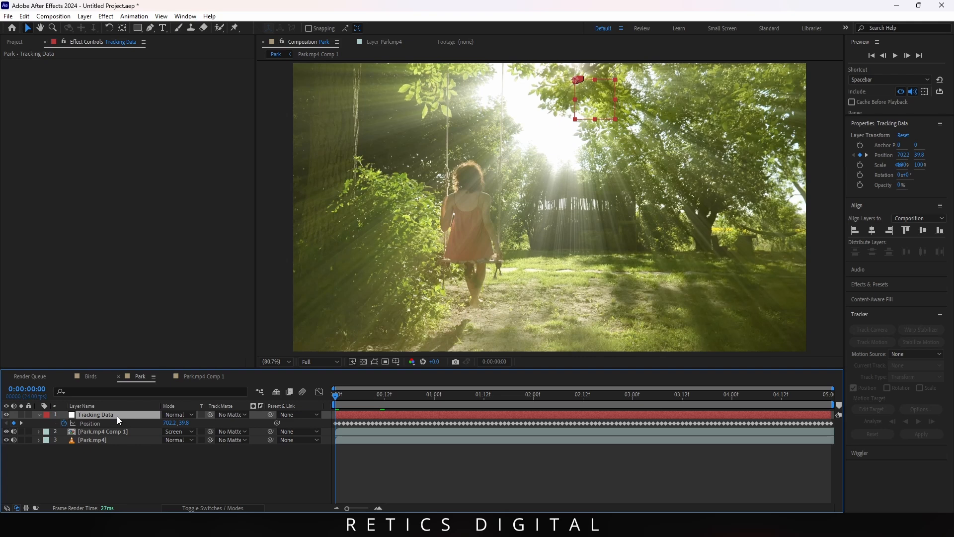
key("ctrl+c")
left_click(204, 377)
key("ctrl+v")
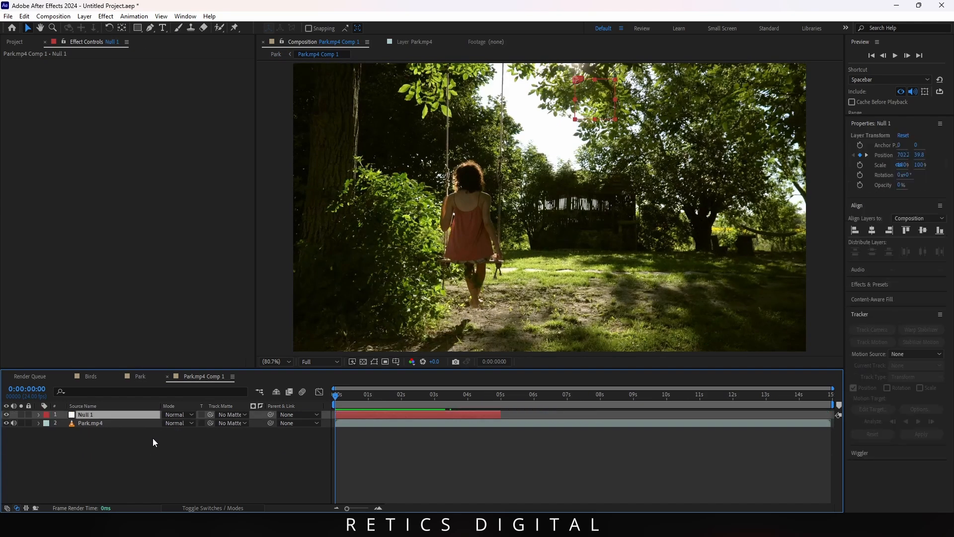
Step: Create a black 1280 × 720 solid named Matte above the other layers and hide it
right_click(117, 428)
left_click(269, 330)
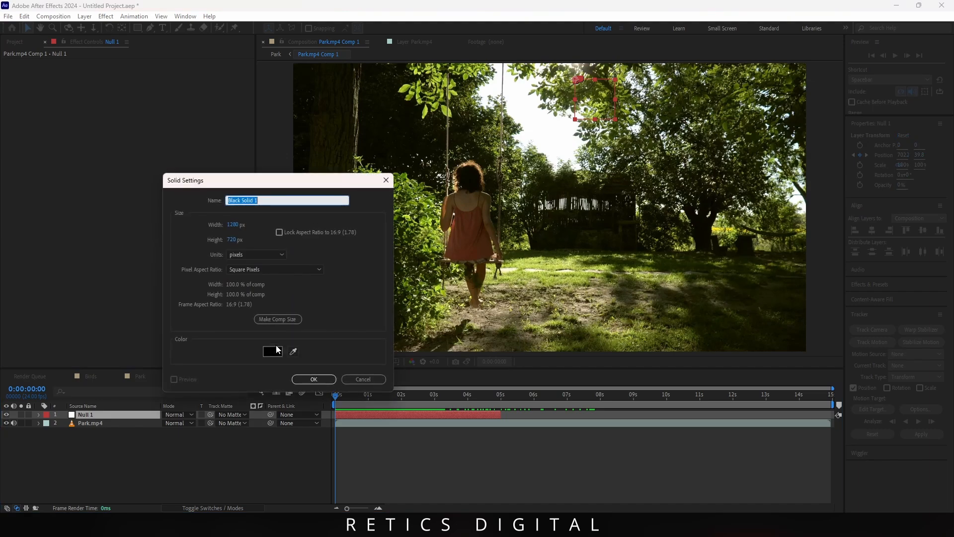
type("Matte")
key("Return")
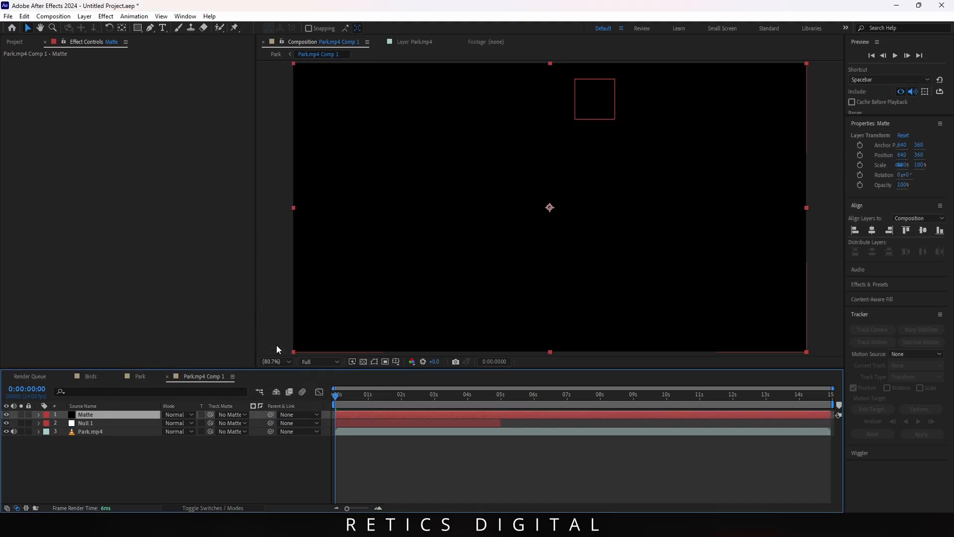
left_click(6, 415)
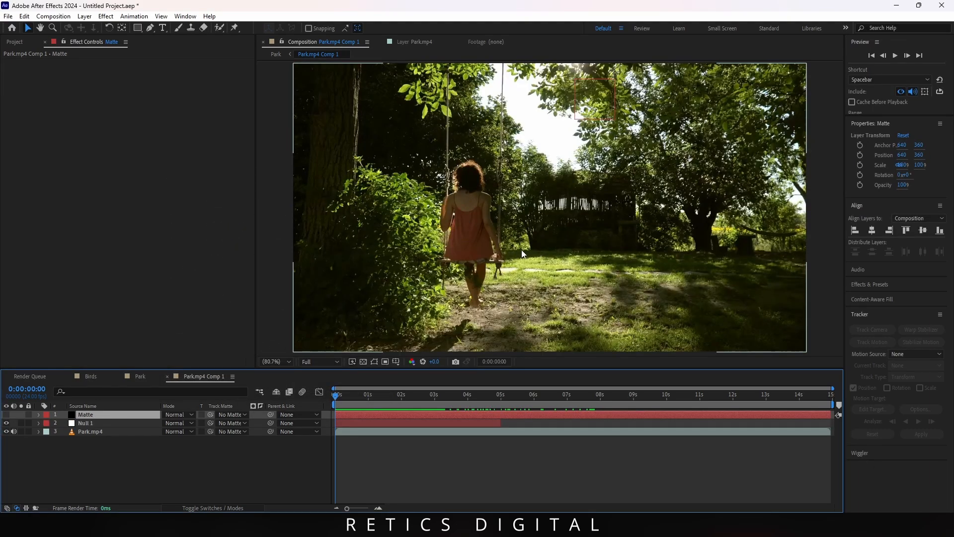
Step: Draw an elliptical mask on the Matte solid around the bright sky opening between the trees
scroll(523, 254, "down", 2)
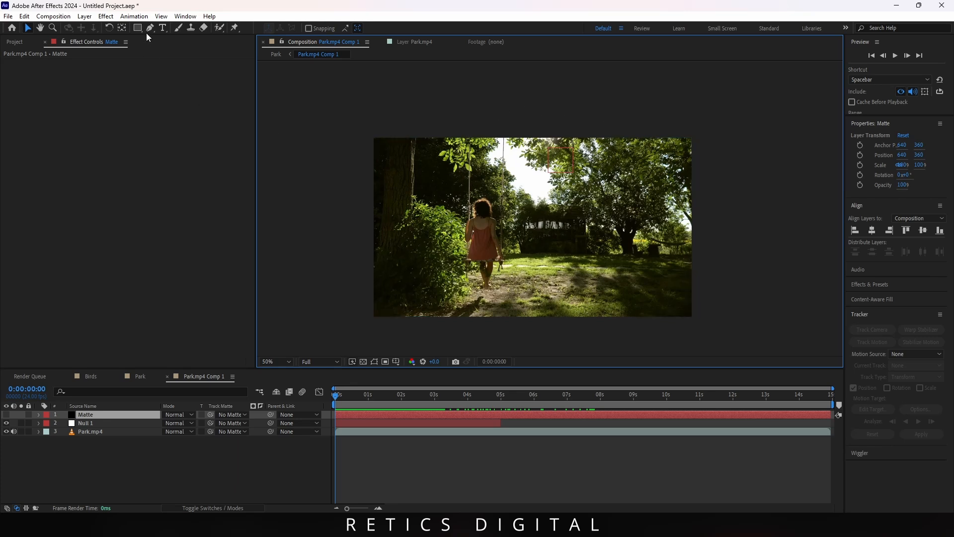
left_click_drag(140, 28, 163, 49)
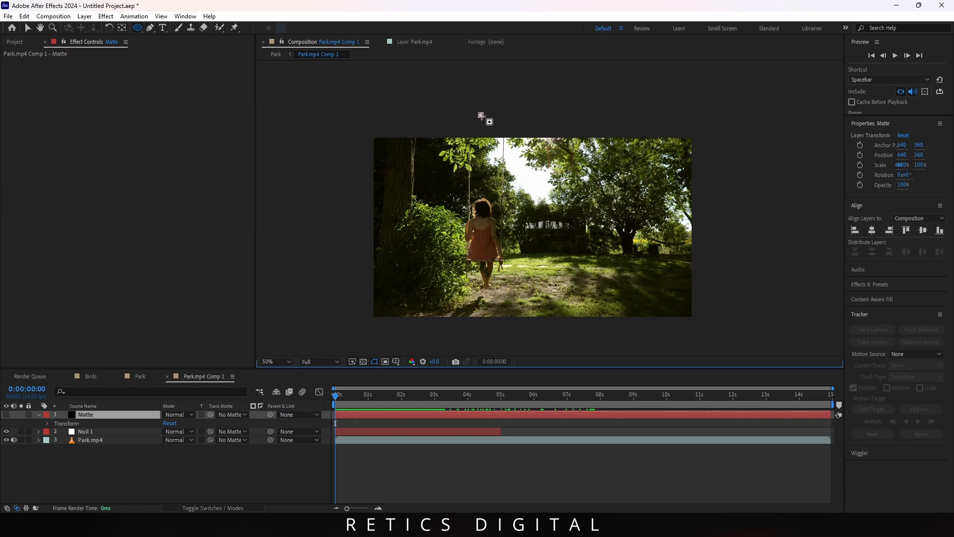
left_click_drag(481, 116, 621, 218)
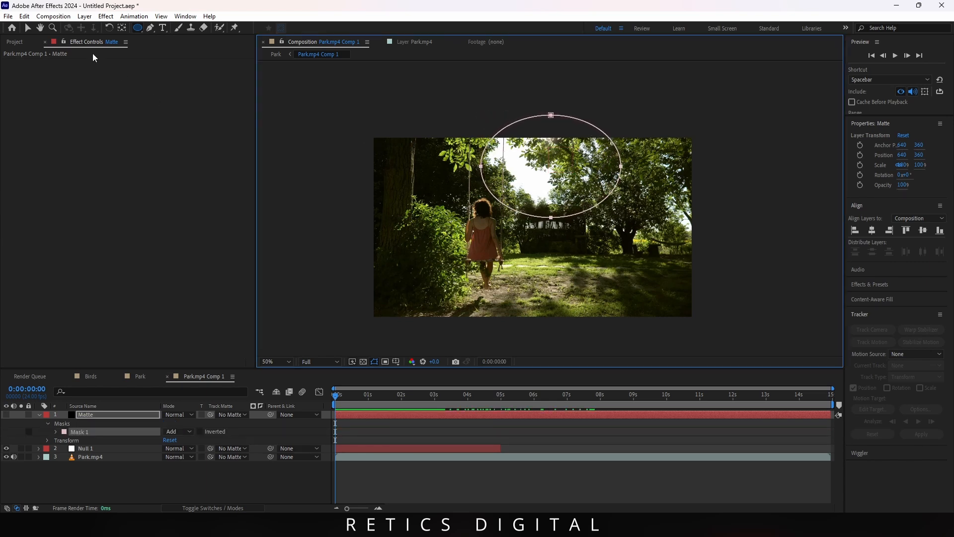
Step: Reshape the mask by moving its side points outward and up and its lower point slightly up, and show the Matte layer
left_click(27, 28)
left_click_drag(461, 148, 512, 194)
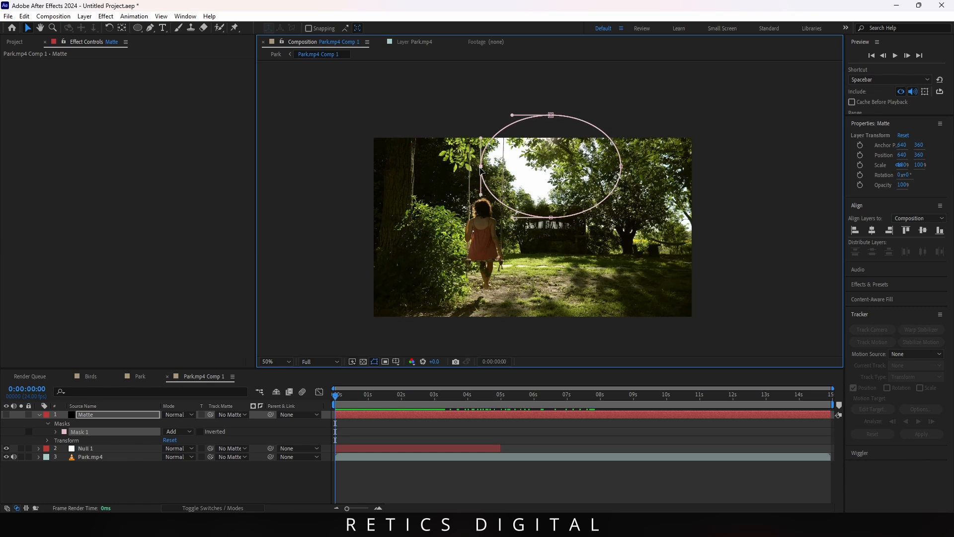
left_click_drag(480, 166, 467, 156)
left_click_drag(622, 166, 623, 154)
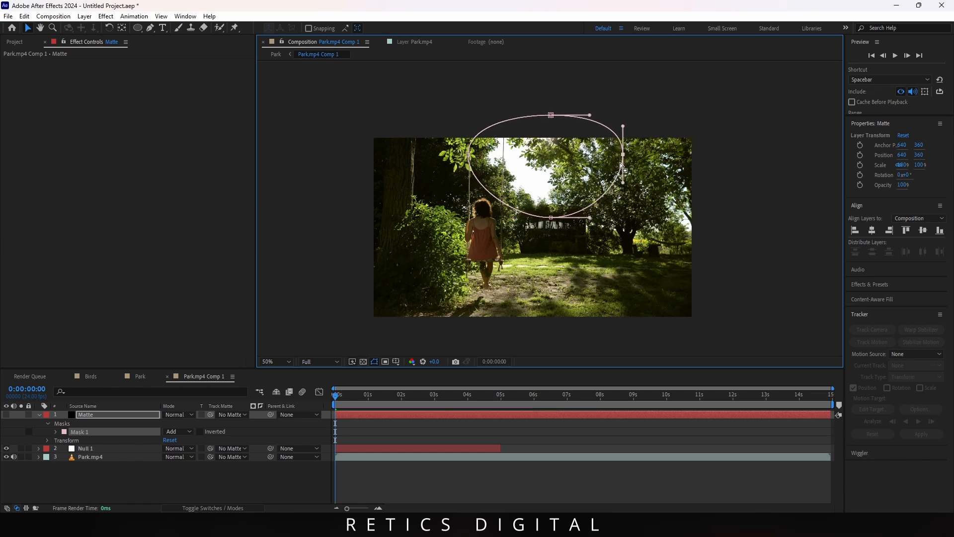
left_click_drag(550, 217, 548, 213)
left_click(6, 415)
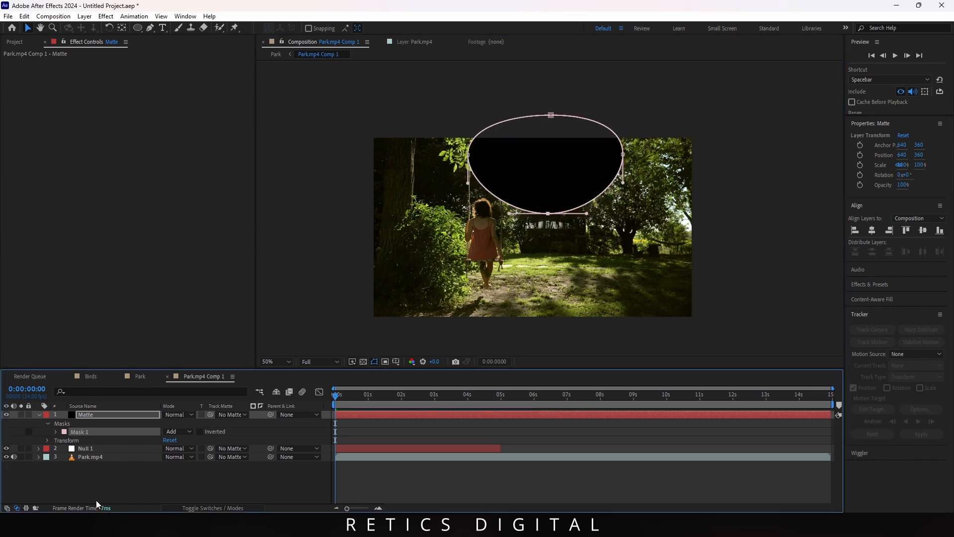
left_click(112, 488)
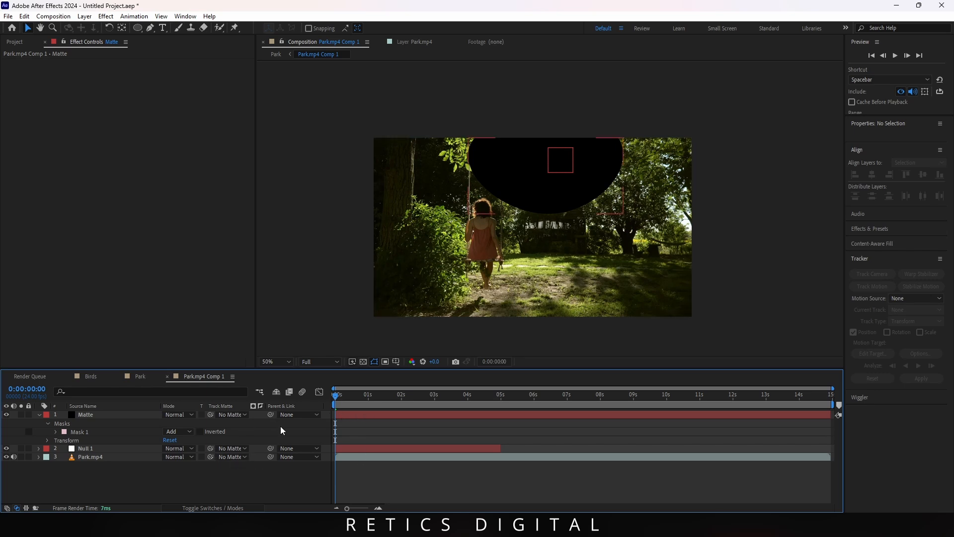
Step: Parent the Matte layer to Null 1 and scrub through the footage to check its motion
left_click_drag(259, 426, 128, 449)
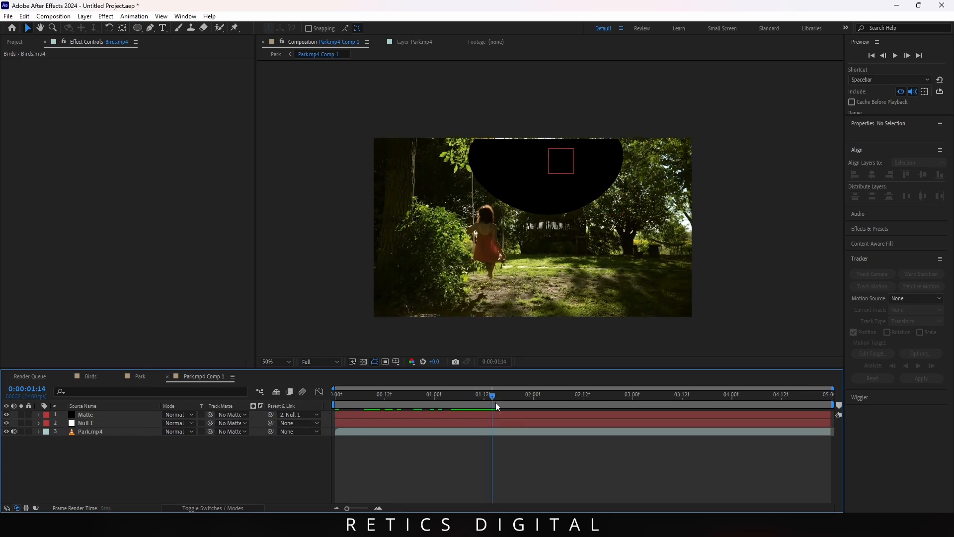
left_click_drag(495, 398, 546, 455)
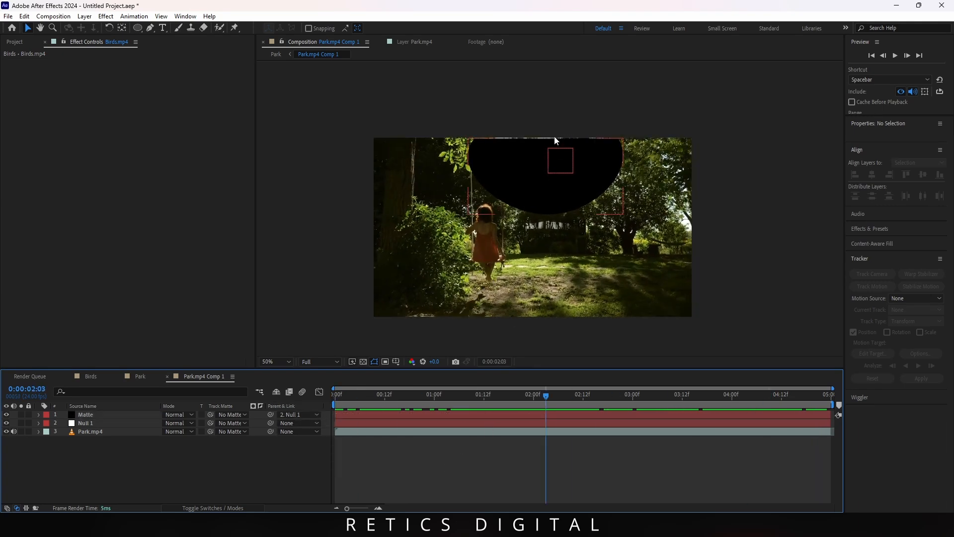
scroll(569, 139, "up", 1)
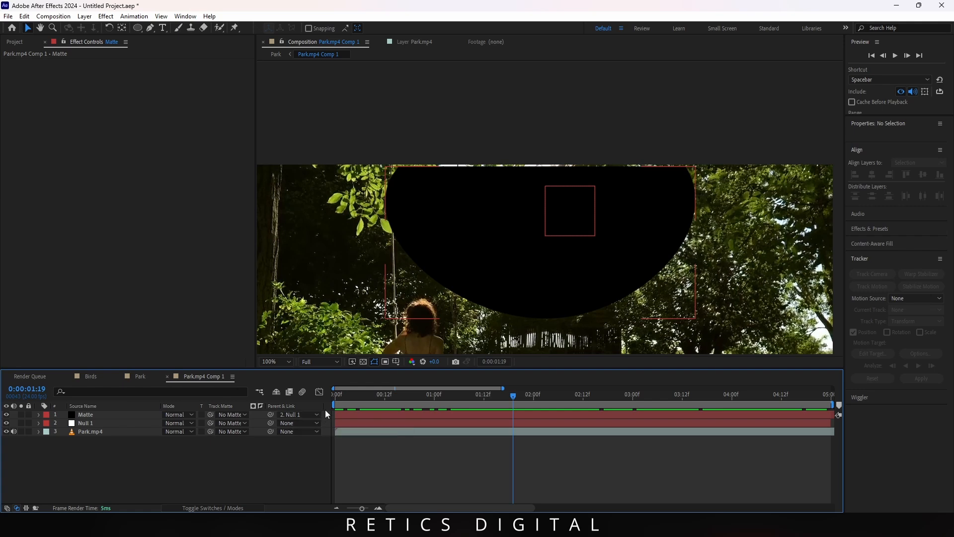
Step: Remove the Matte layer's parent at the start of the composition and scrub to compare its motion
left_click(346, 400)
left_click(301, 415)
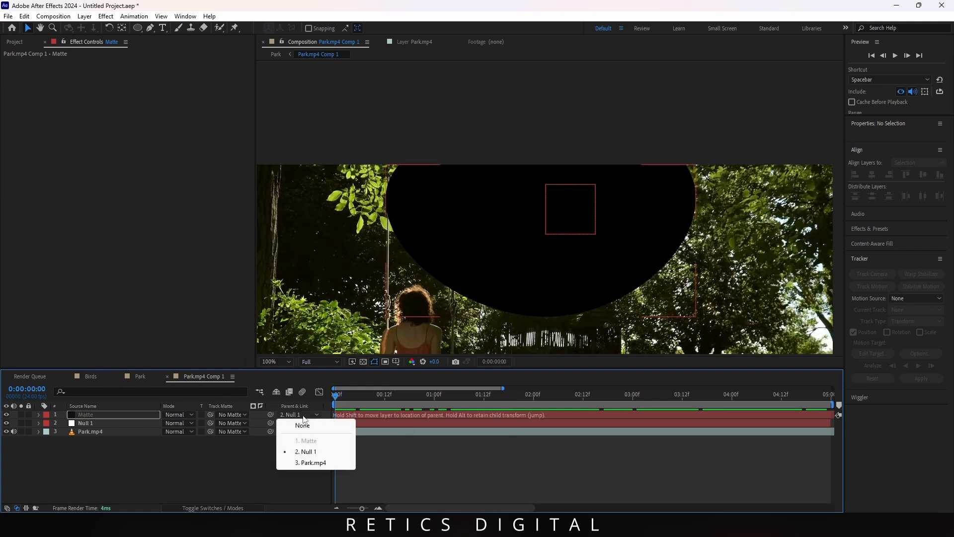
left_click(302, 426)
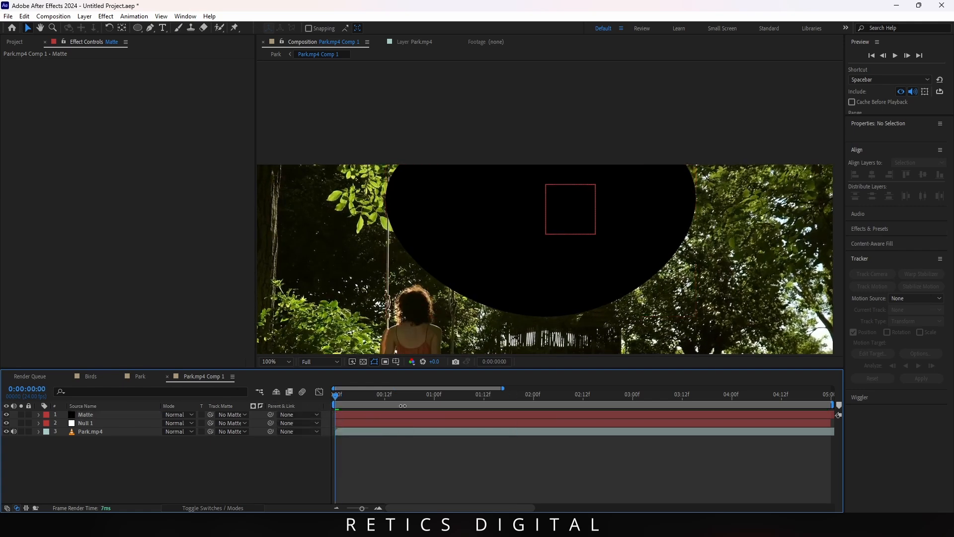
left_click_drag(416, 402, 542, 408)
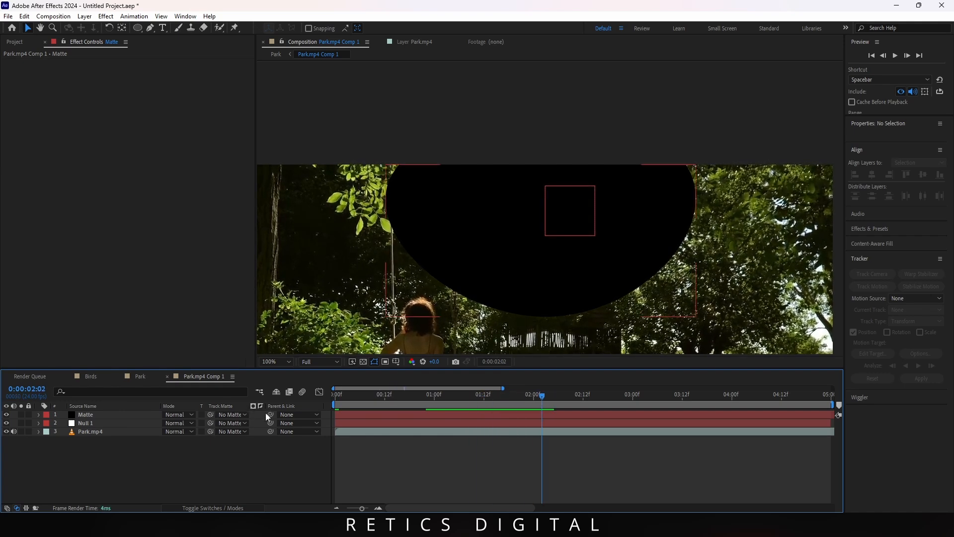
Step: Parent the Matte layer to Null 1 and scrub through the timeline to check how it follows the track
left_click_drag(272, 414, 127, 424)
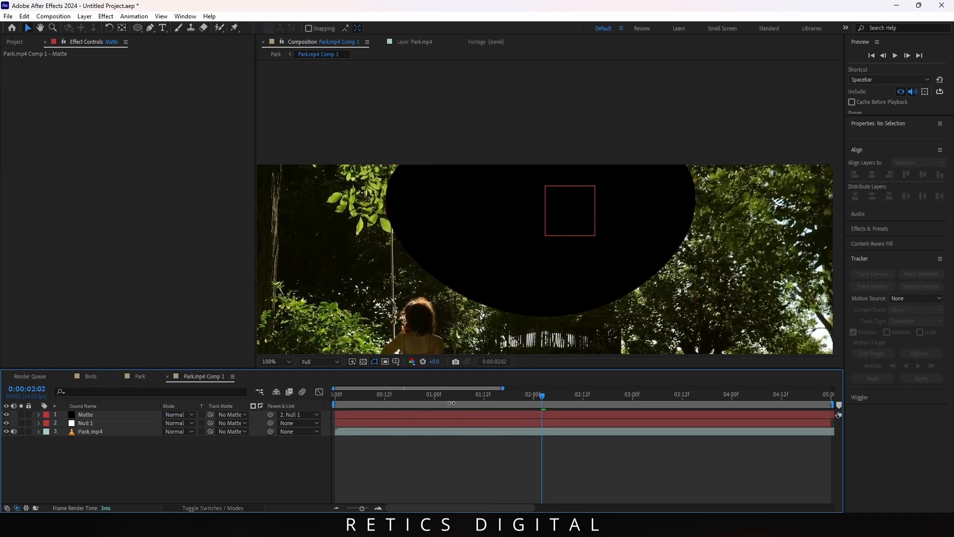
left_click_drag(452, 402, 448, 423)
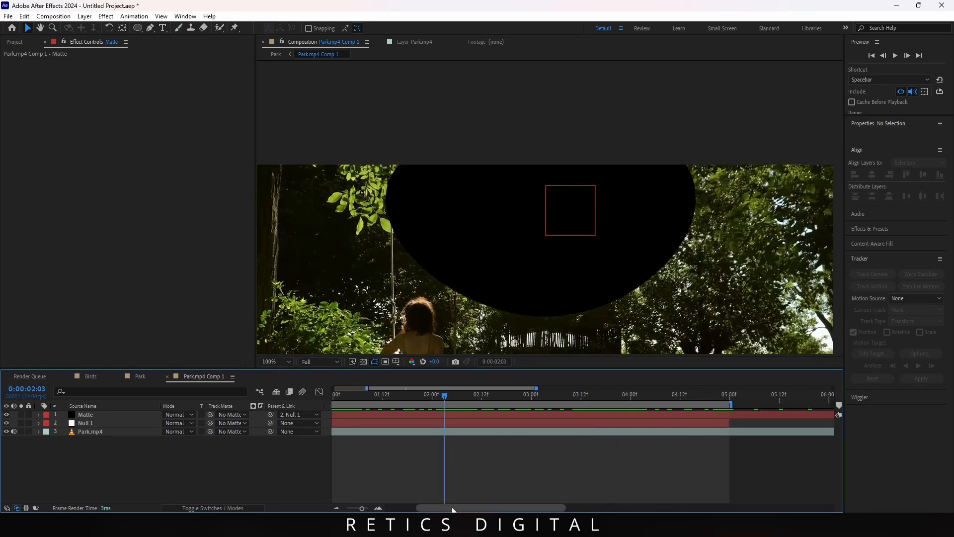
left_click_drag(452, 509, 423, 510)
left_click(480, 405)
Step: Scale the Matte layer to 105% and scrub back to the start to check its coverage
left_click(105, 415)
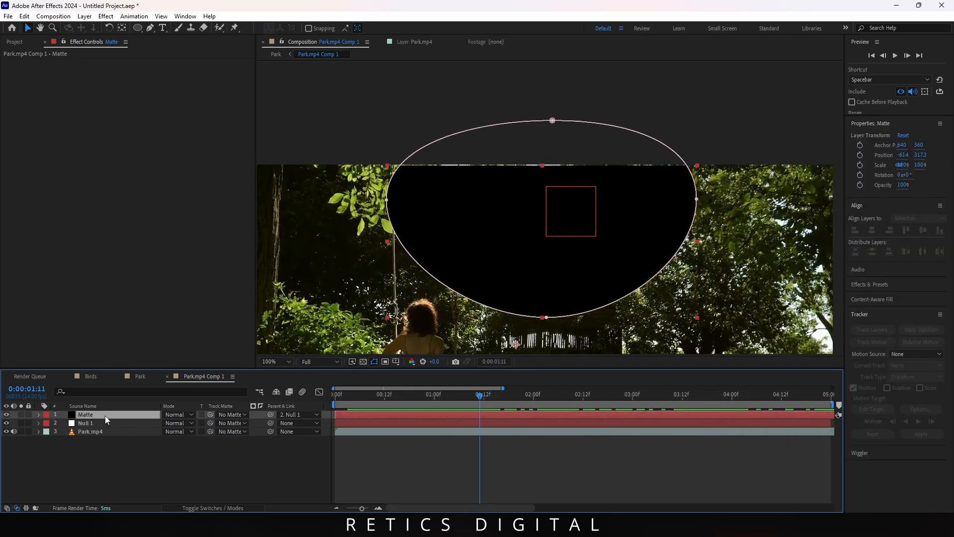
key("s")
left_click_drag(177, 423, 179, 423)
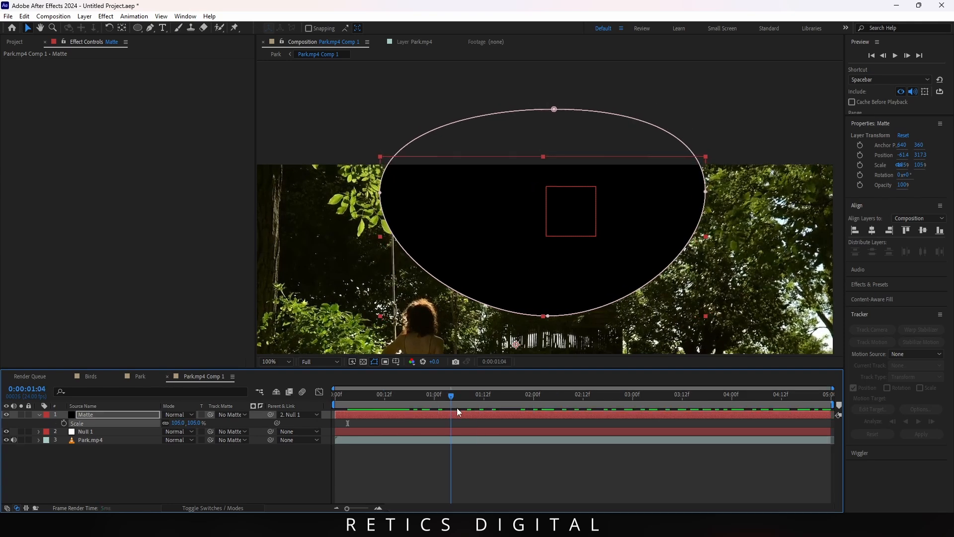
left_click_drag(457, 408, 247, 431)
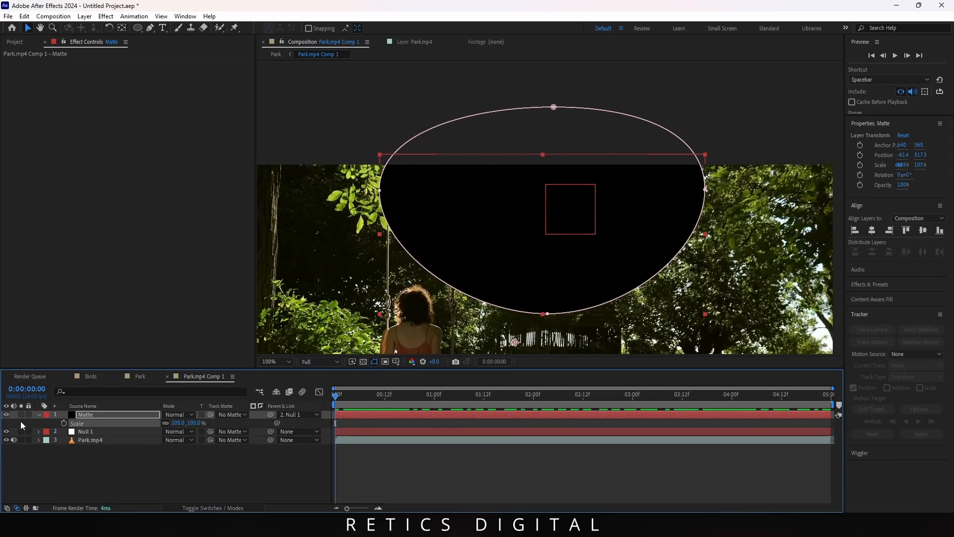
Step: Hide the Matte layer, assign it as the track matte of Park.mp4, and check the cutout over time
left_click(6, 414)
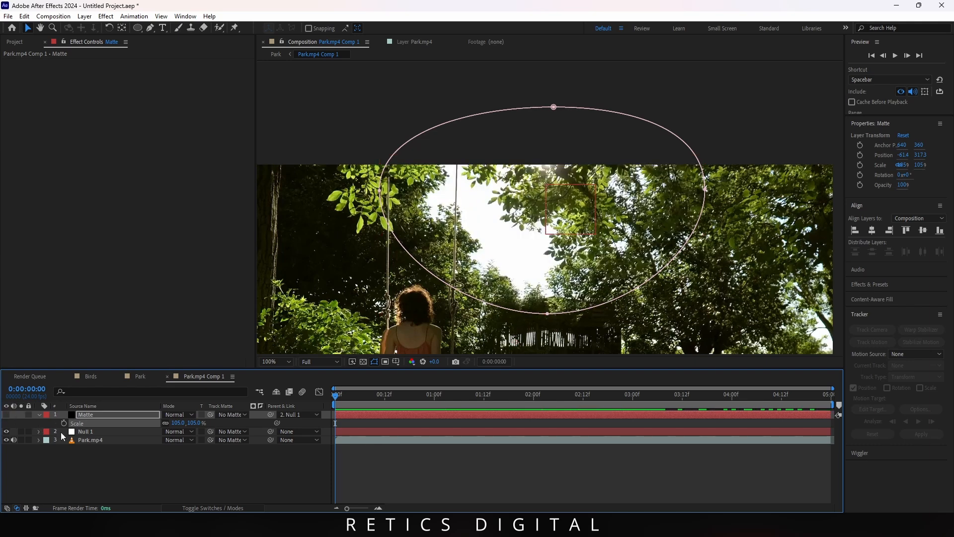
left_click_drag(209, 442, 115, 413)
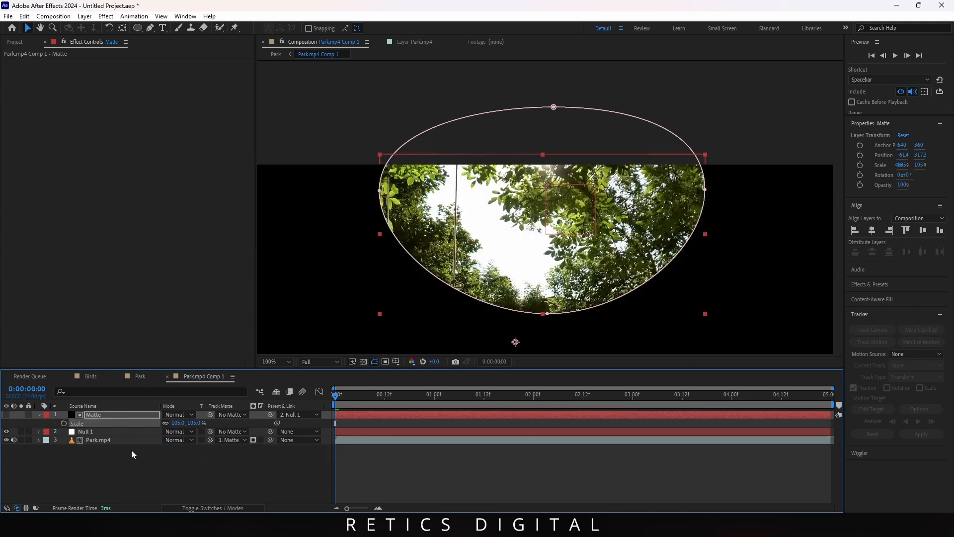
left_click(139, 460)
left_click_drag(357, 397, 463, 395)
left_click(365, 364)
left_click(366, 364)
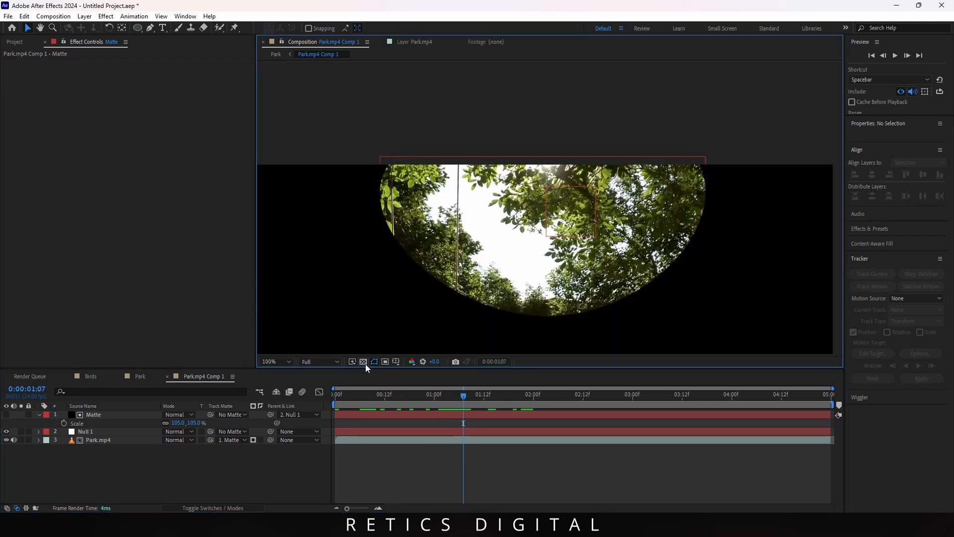
Step: Set the mask feather of the Matte layer's Mask 1 to 63 pixels
left_click(112, 415)
key("f")
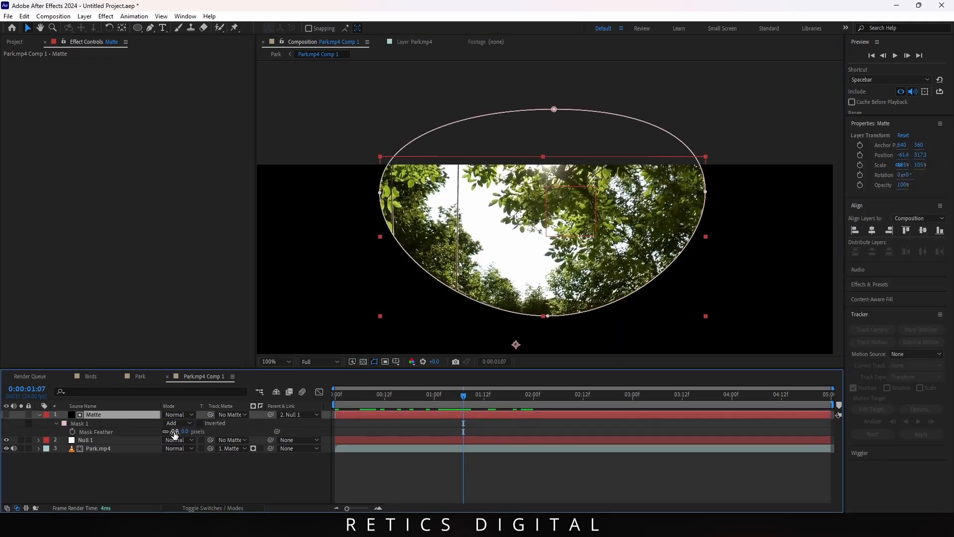
left_click_drag(175, 431, 208, 437)
left_click(165, 467)
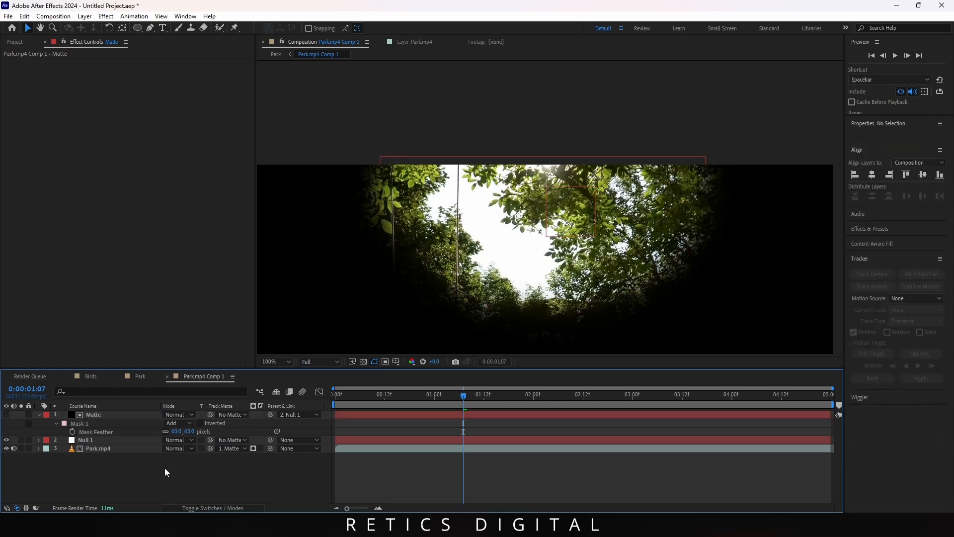
Step: Open the Park composition and preview the rays limited by the feathered matte
left_click(141, 377)
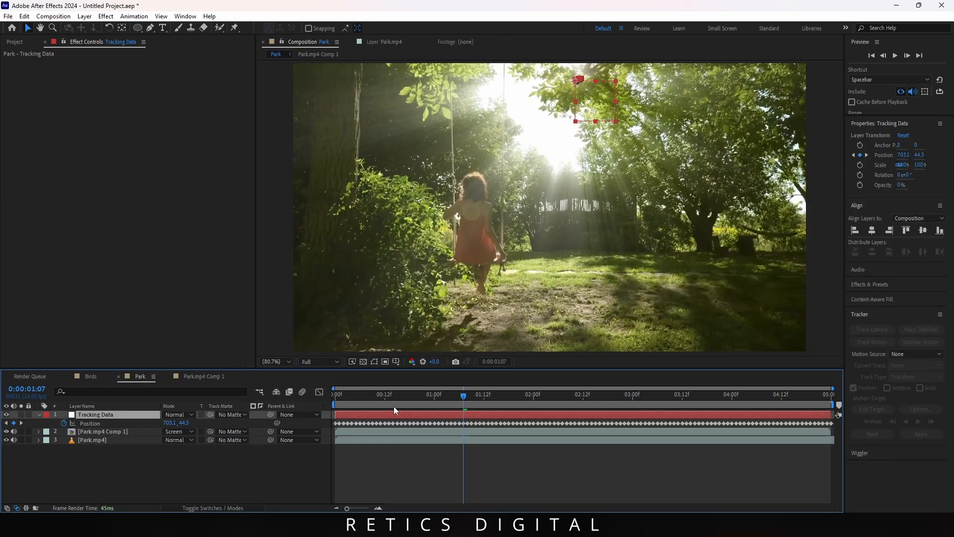
left_click_drag(386, 404, 353, 406)
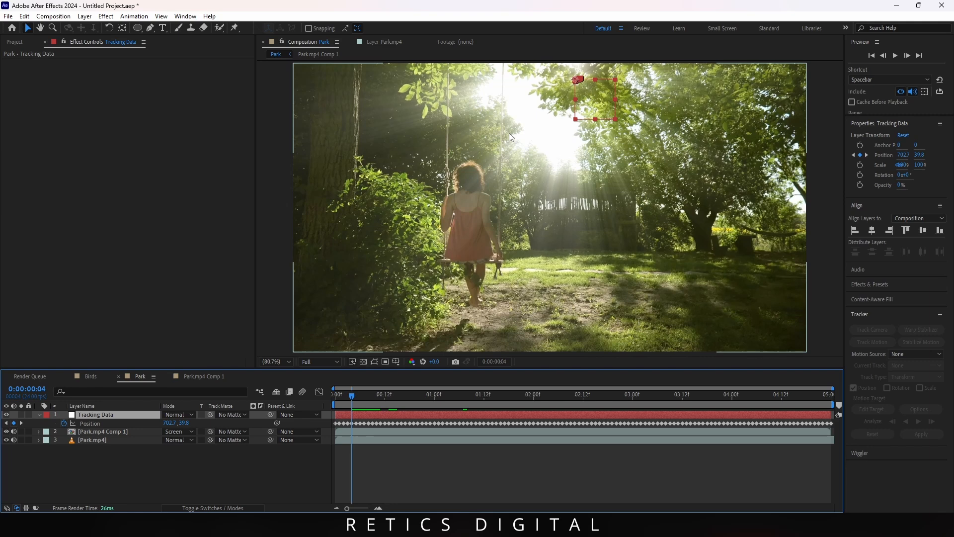
key("space")
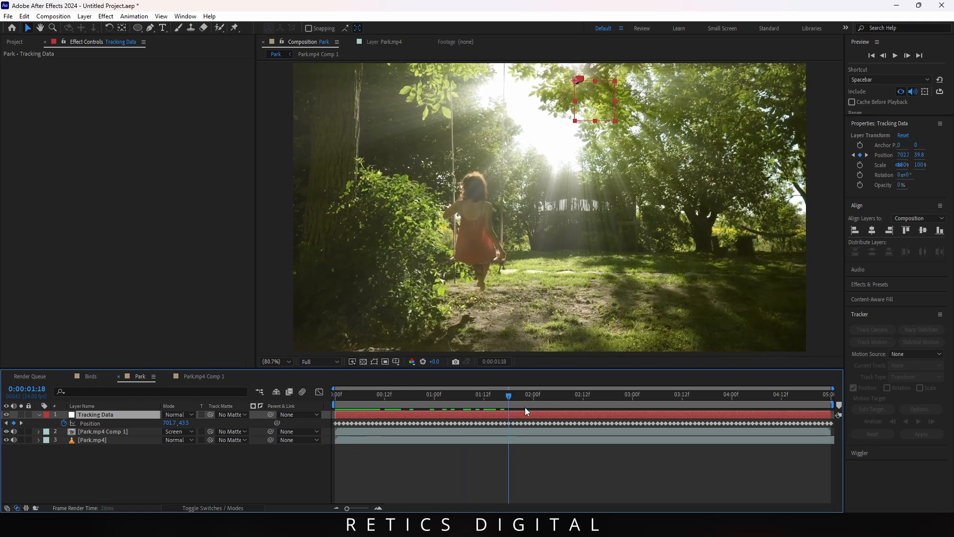
key("space")
Step: Disable Crate's Godrays on Park.mp4 Comp 1 and hide the Park.mp4 layer to view the matted footage at 0:00:01:03
left_click(135, 430)
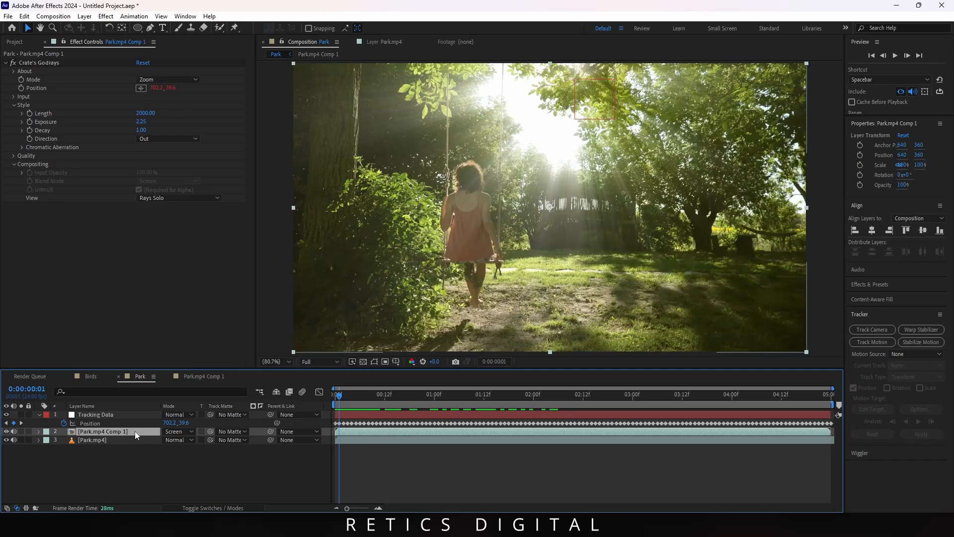
left_click(12, 63)
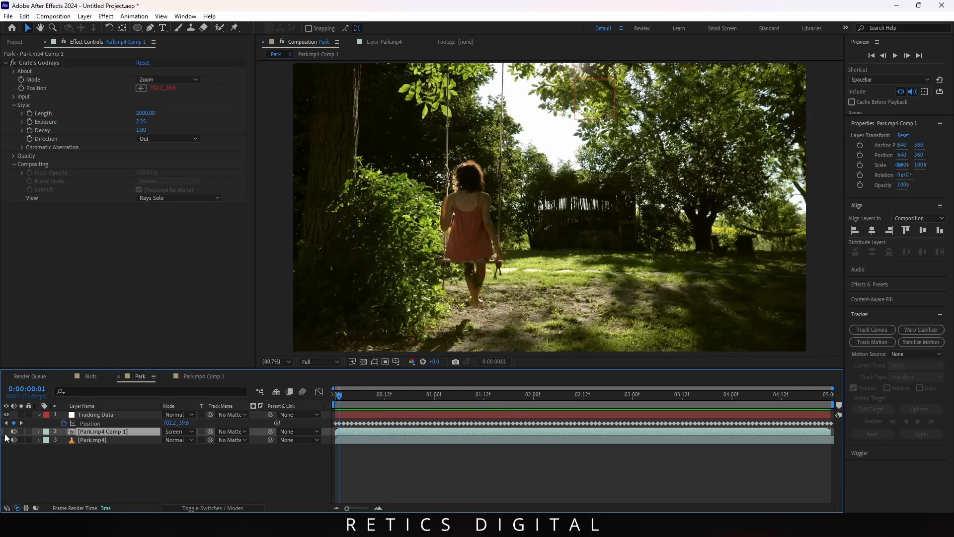
left_click(6, 439)
left_click_drag(339, 396, 447, 422)
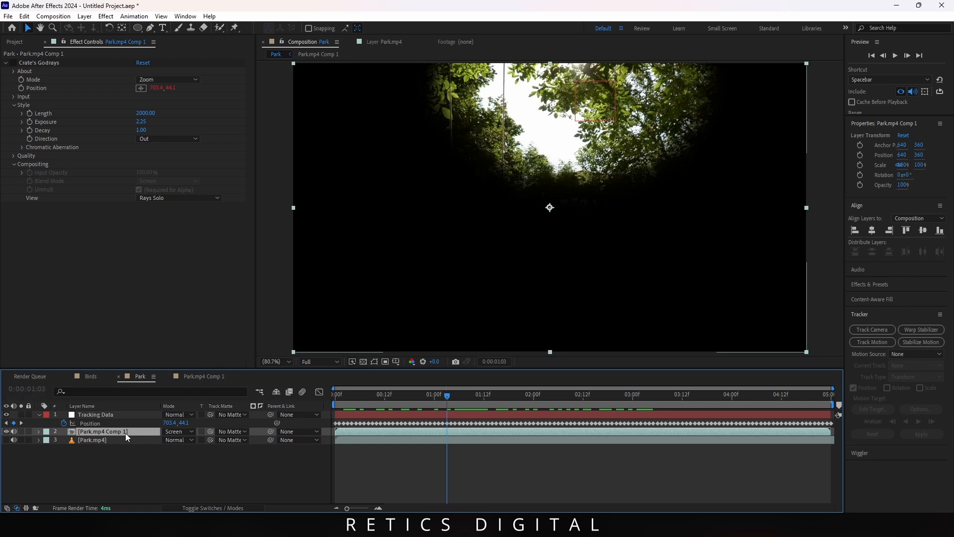
Step: Apply the Extract effect to Park.mp4 Comp 1 and place it above Crate's Godrays
key("ctrl+space")
type("extr")
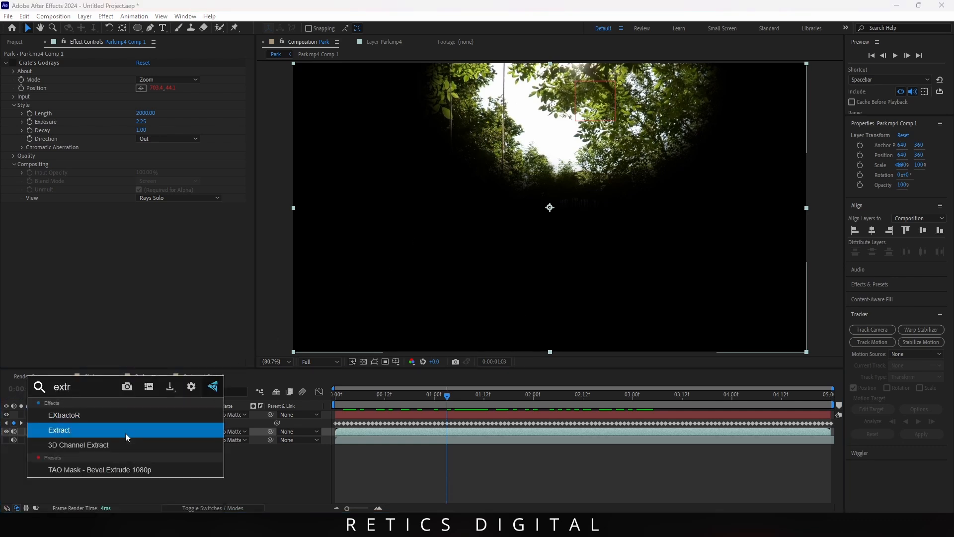
left_click(125, 434)
left_click_drag(34, 210, 44, 63)
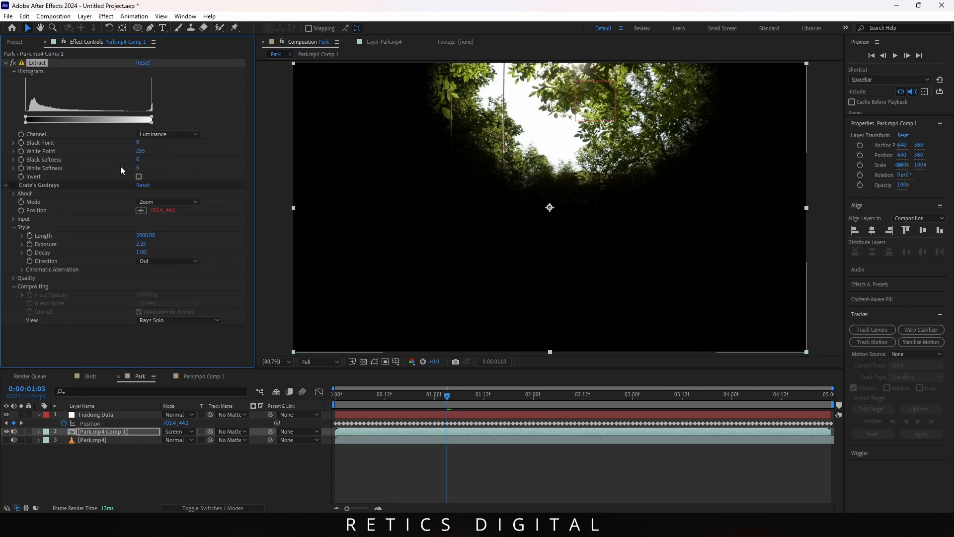
Step: Set Extract's Black Point to 233 and Black Softness to 90, and check the result at 0:00:01:13
left_click_drag(138, 144, 260, 154)
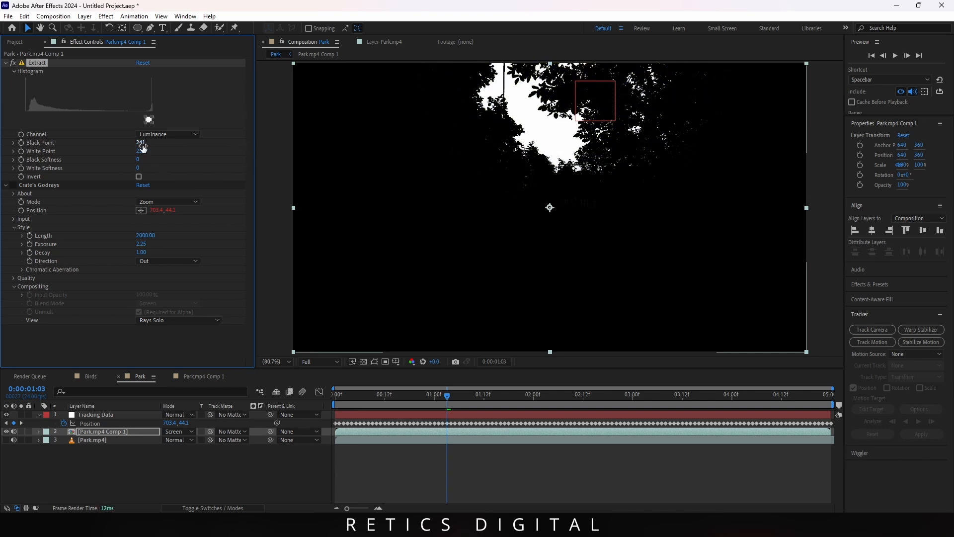
left_click_drag(143, 148, 180, 162)
left_click(487, 395)
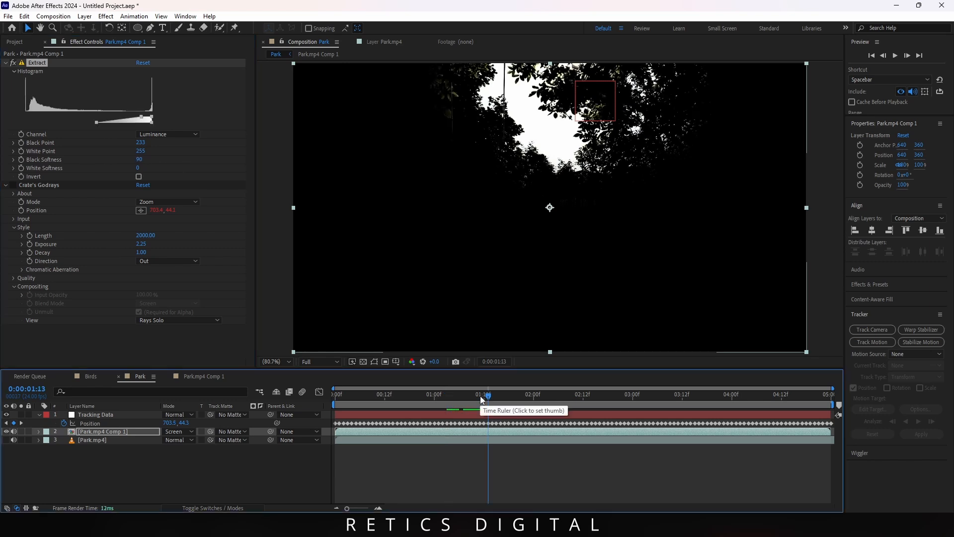
Step: Add Turbulent Displace to Park.mp4 Comp 1 between Extract and Crate's Godrays, and set its Size to 26
left_click(110, 435)
key("ctrl+space")
type("tub")
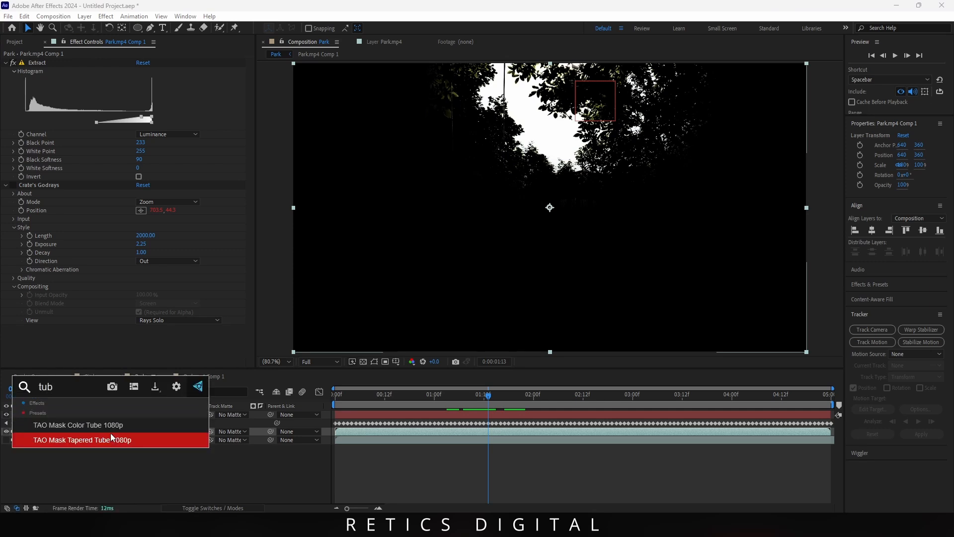
key("BackSpace")
key("Return")
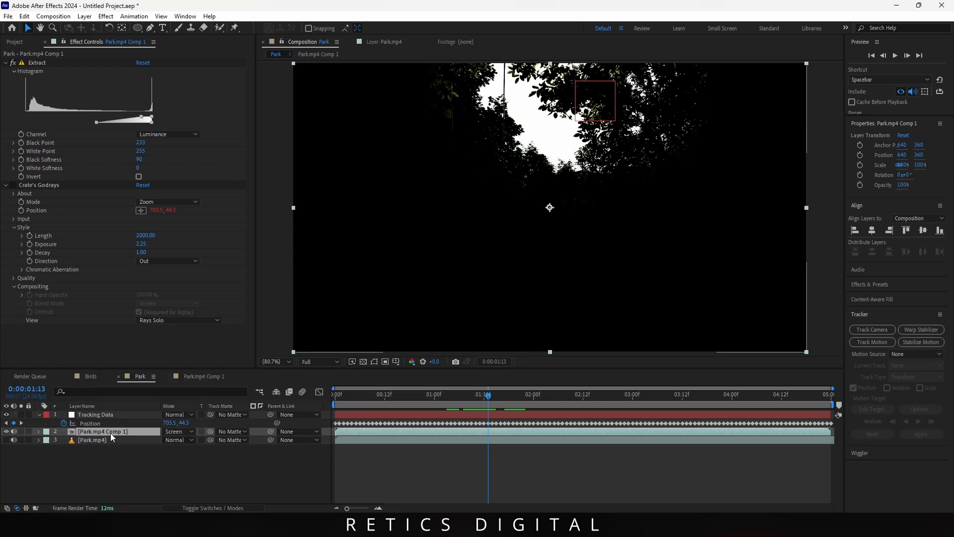
left_click_drag(38, 260, 58, 111)
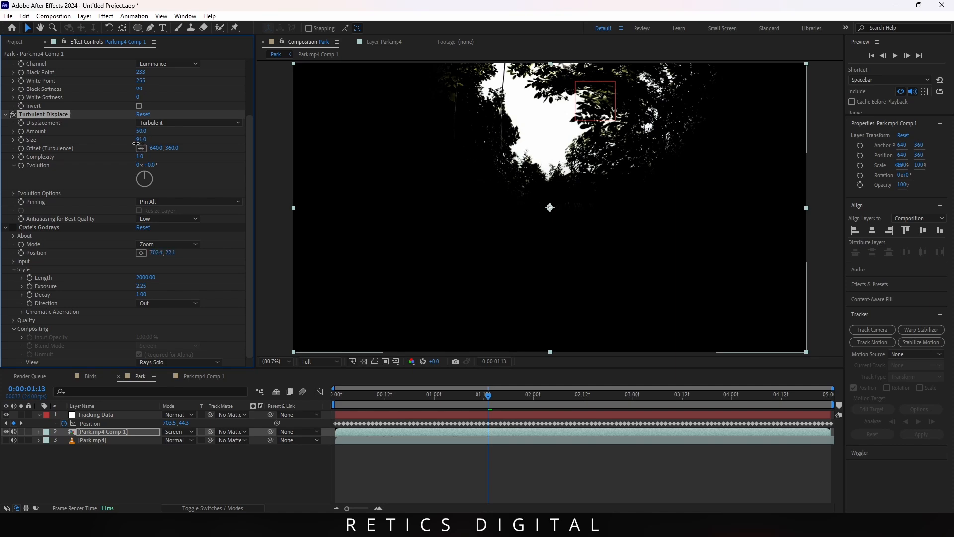
left_click_drag(135, 143, 103, 143)
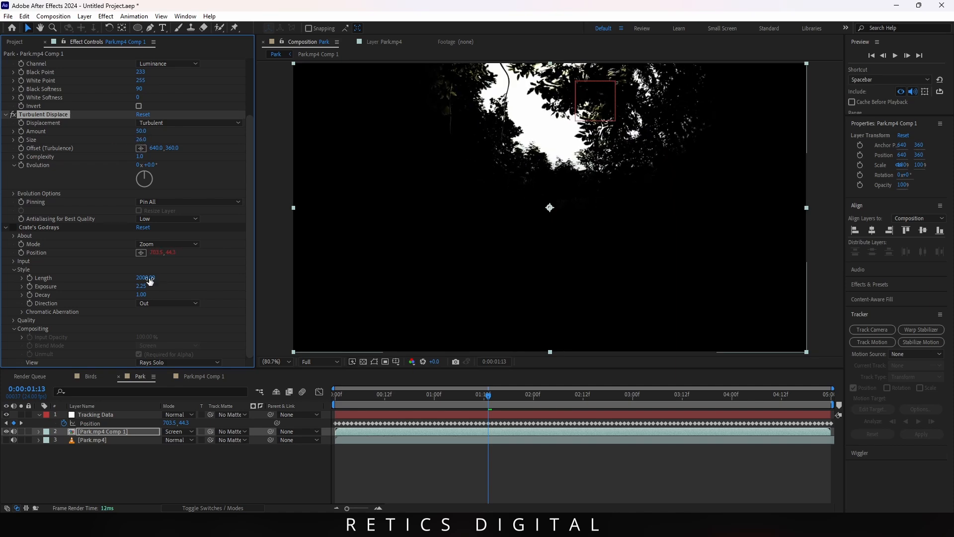
Step: Add the expression time*150 to Turbulent Displace's Evolution and preview the motion from near the start
left_click(21, 166, "alt")
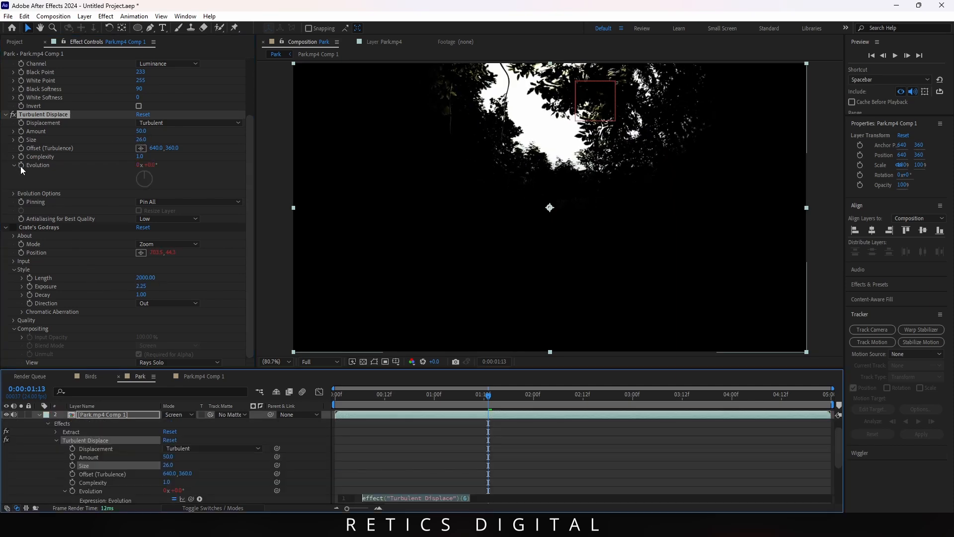
type("time*150")
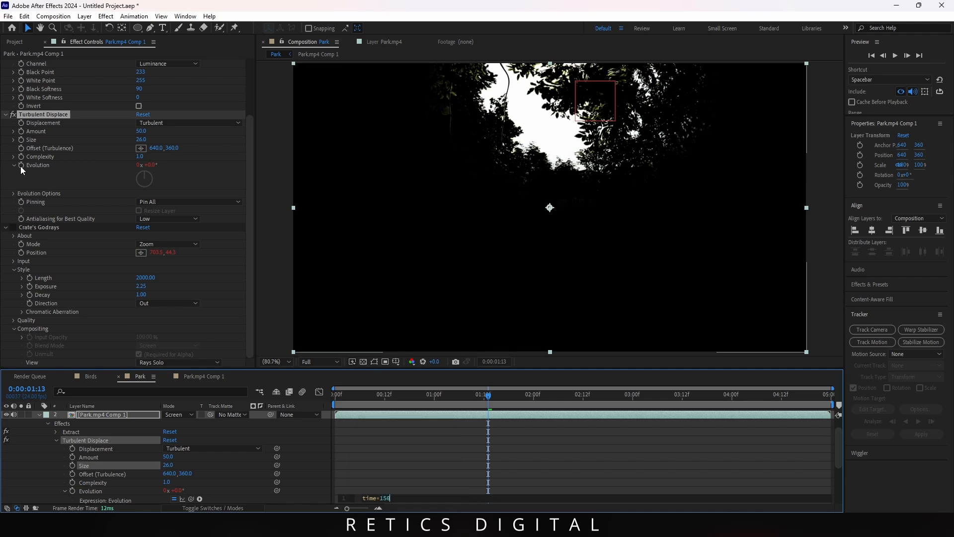
key("KP_Enter")
left_click_drag(487, 396, 347, 400)
key("space")
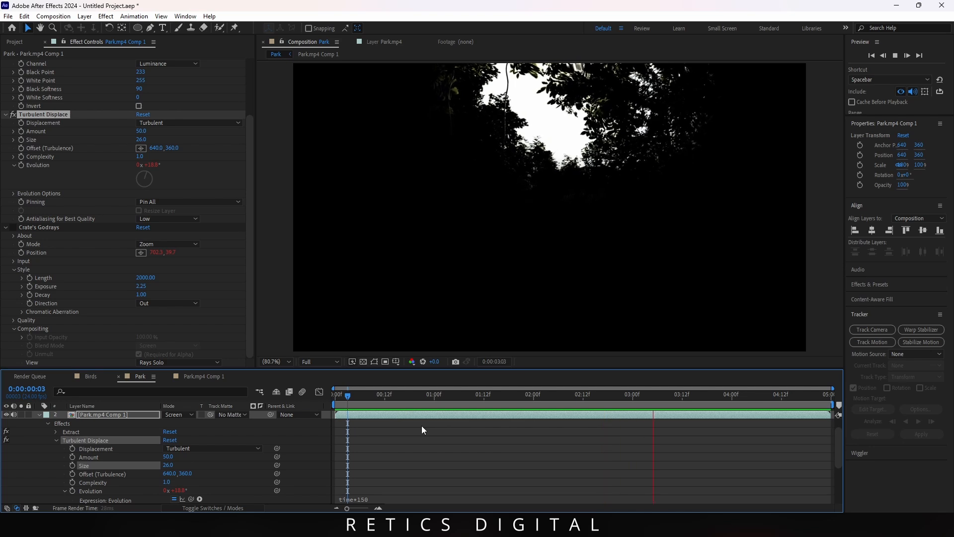
Step: Change the Evolution expression to time*50 and collapse the Park.mp4 Comp 1 layer properties
left_click(404, 497)
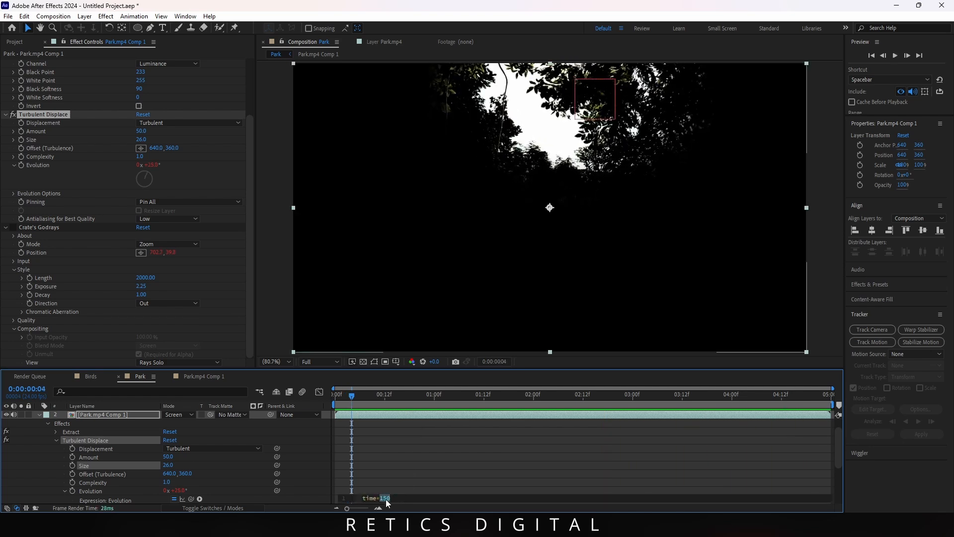
type("50")
left_click(219, 438)
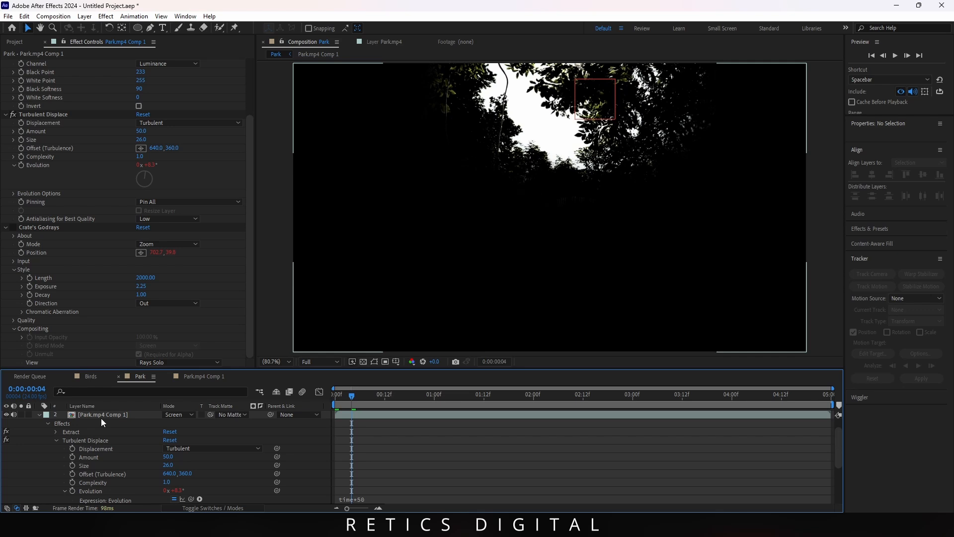
left_click(39, 416)
Step: Re-enable Crate's Godrays on Park.mp4 Comp 1 and preview the isolated rays from the start
left_click(13, 227)
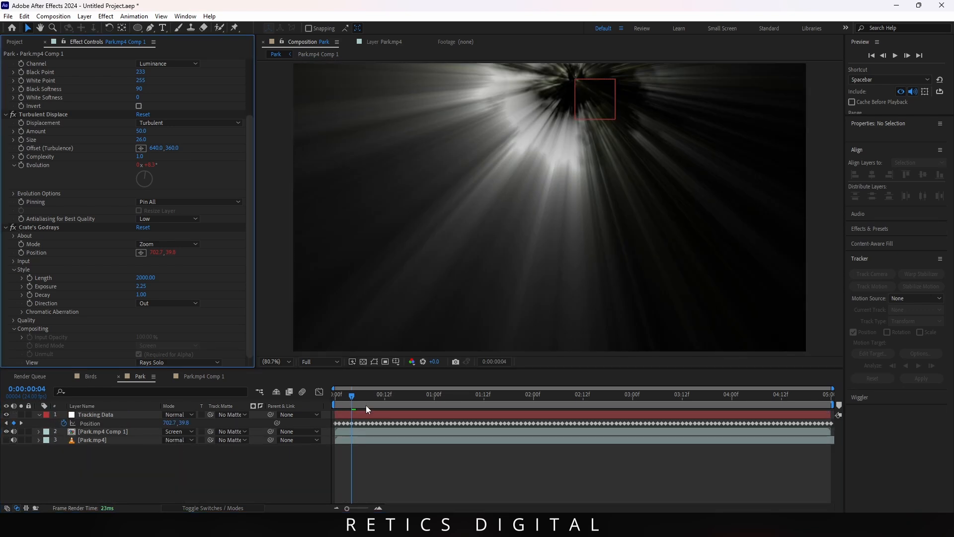
key("Home")
key("space")
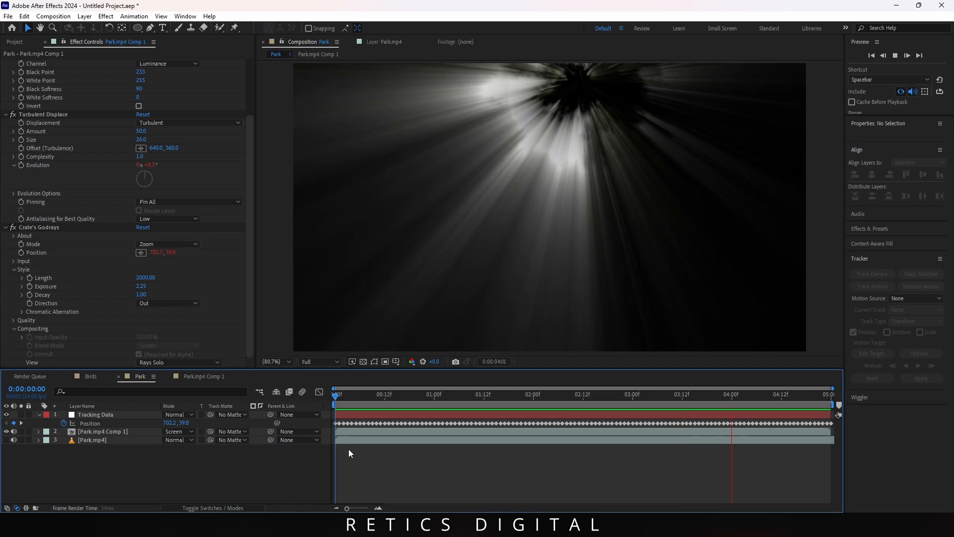
key("space")
Step: Show the Park.mp4 layer again and preview the rays over the footage from the start
left_click(6, 440)
key("Home")
key("space")
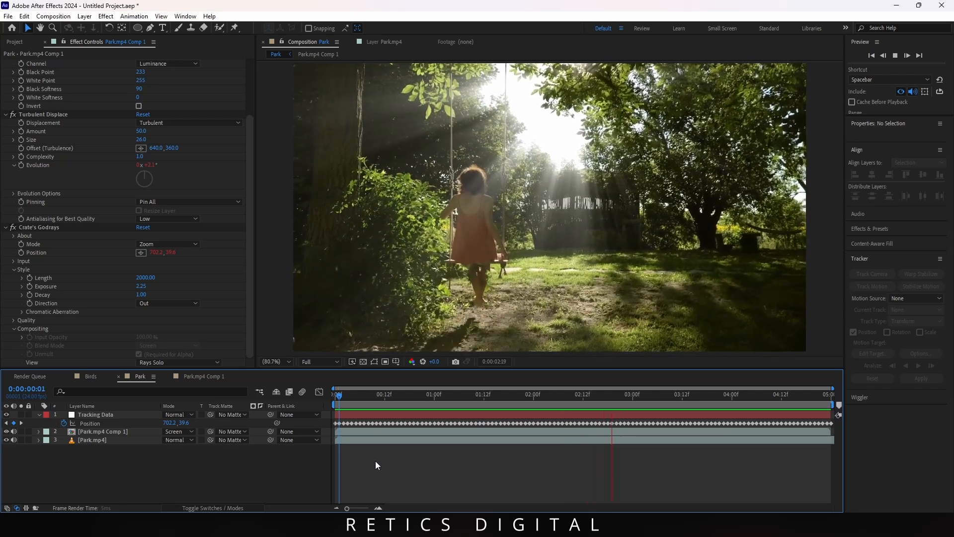
key("space")
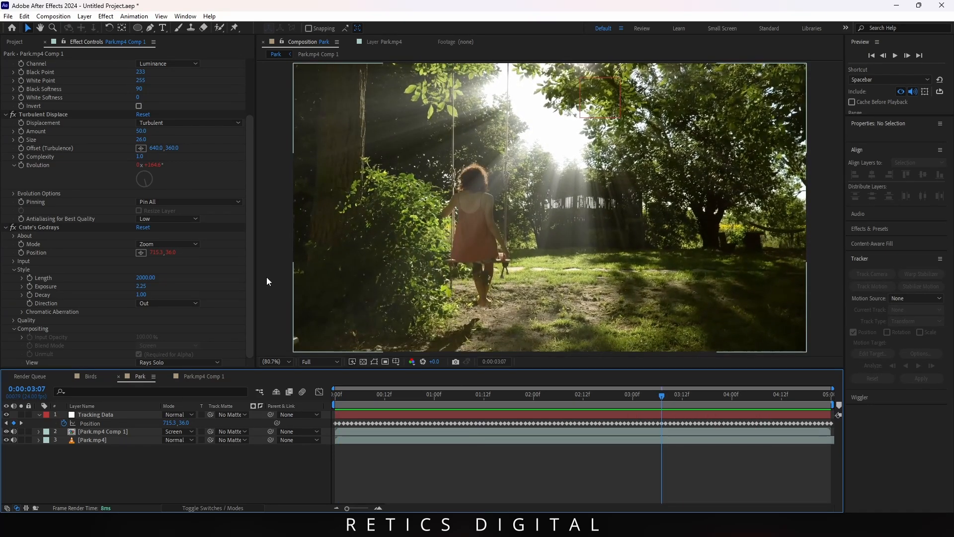
Step: Apply Fast Box Blur to Park.mp4 Comp 1 with a Blur Radius of 2
left_click(111, 431)
key("ctrl+space")
type("fas")
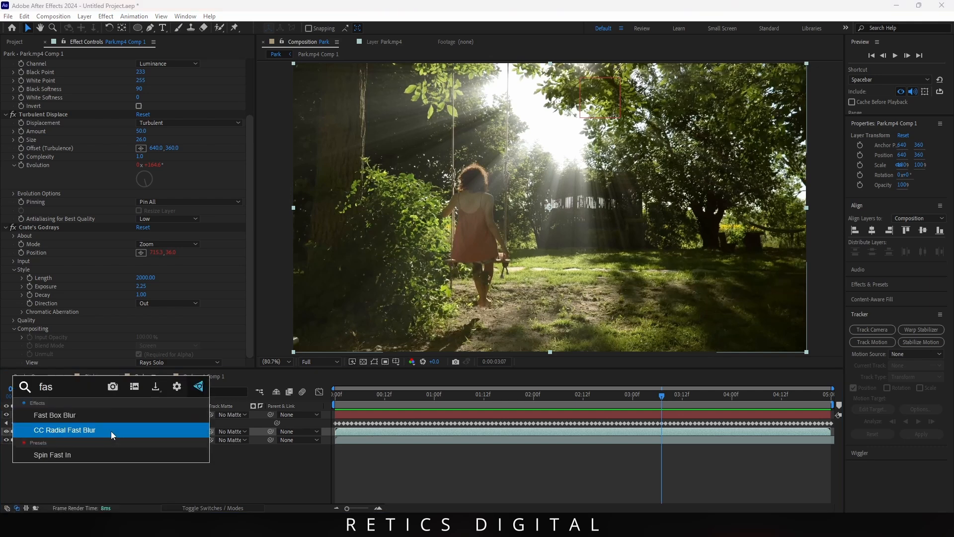
left_click(96, 416)
left_click(140, 338)
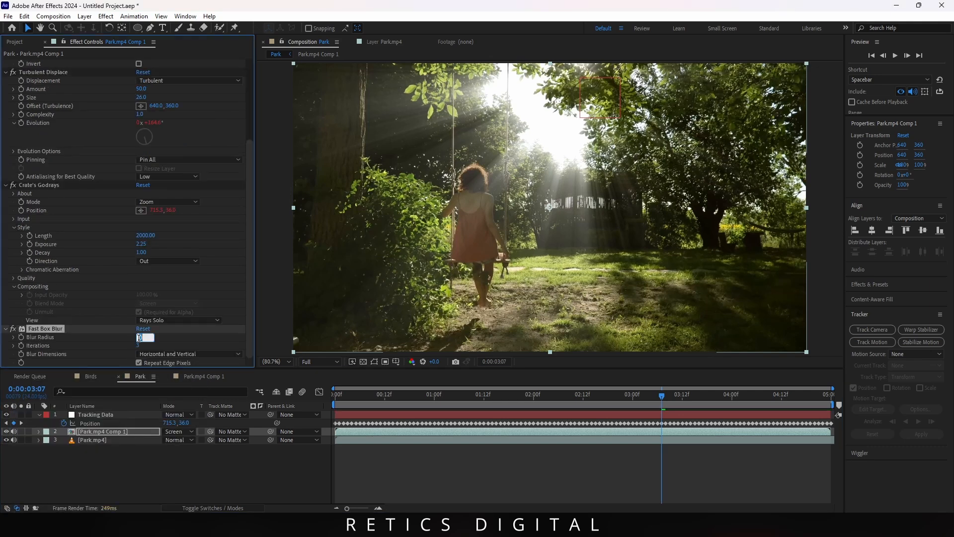
type("2")
key("Return")
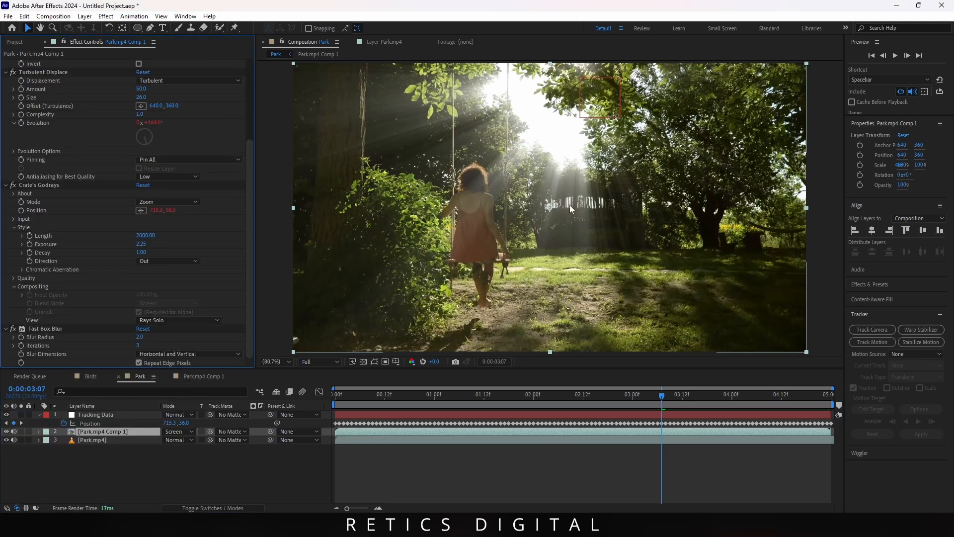
Step: Compare the rays close up with Fast Box Blur off and on, and fit the whole frame in the viewer again
scroll(570, 205, "up", 3)
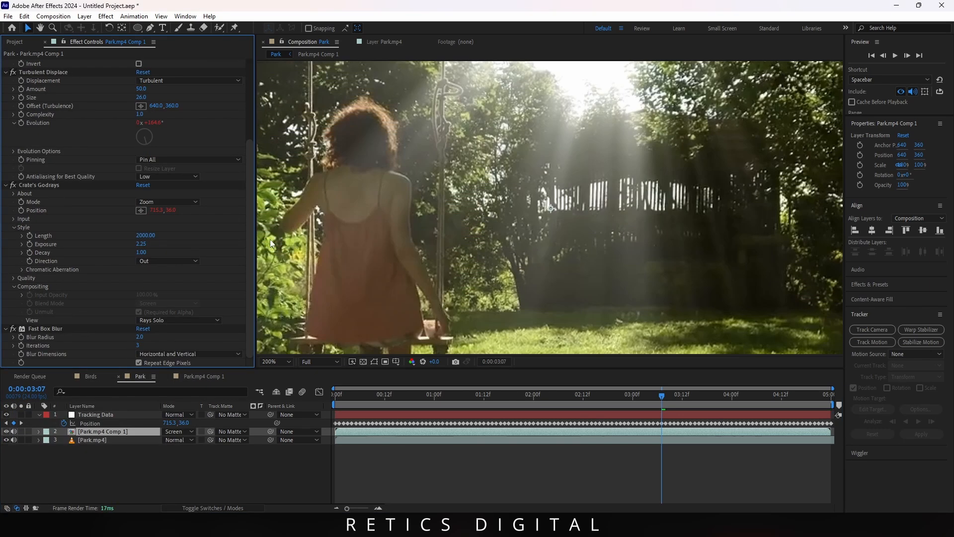
left_click(11, 329)
left_click(11, 329)
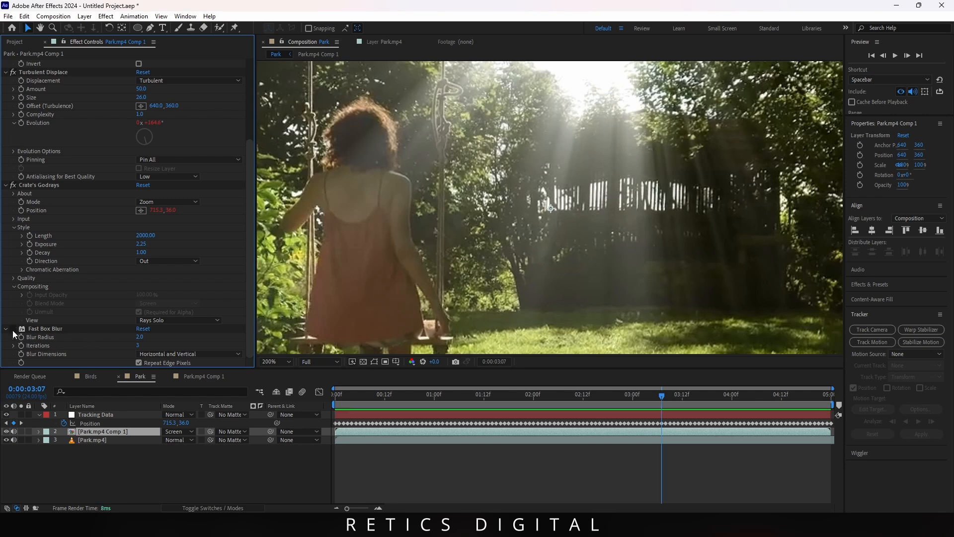
left_click(268, 363)
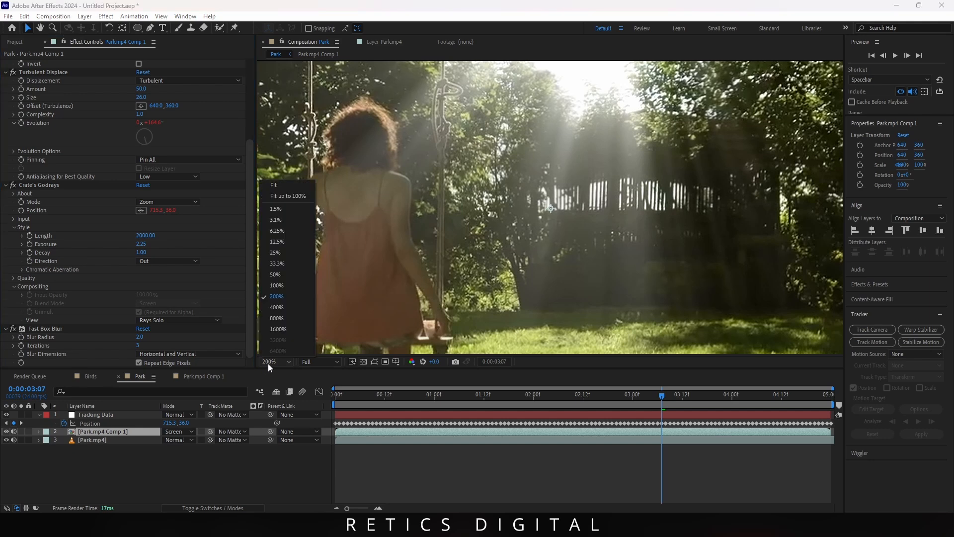
left_click(283, 189)
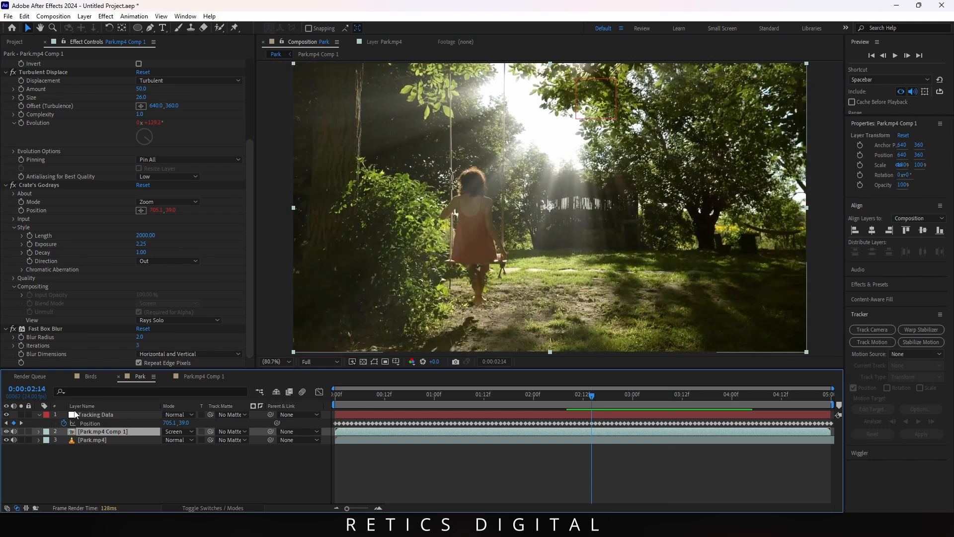
Step: Collapse the Tracking Data layer and create a black 1280 x 720 px solid named Noise
left_click(38, 415)
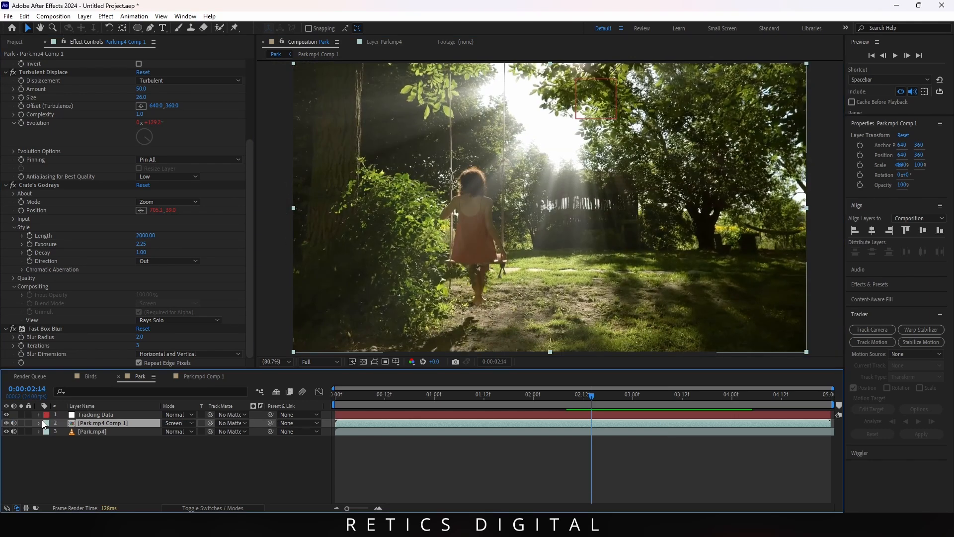
right_click(88, 457)
mouse_move(199, 333)
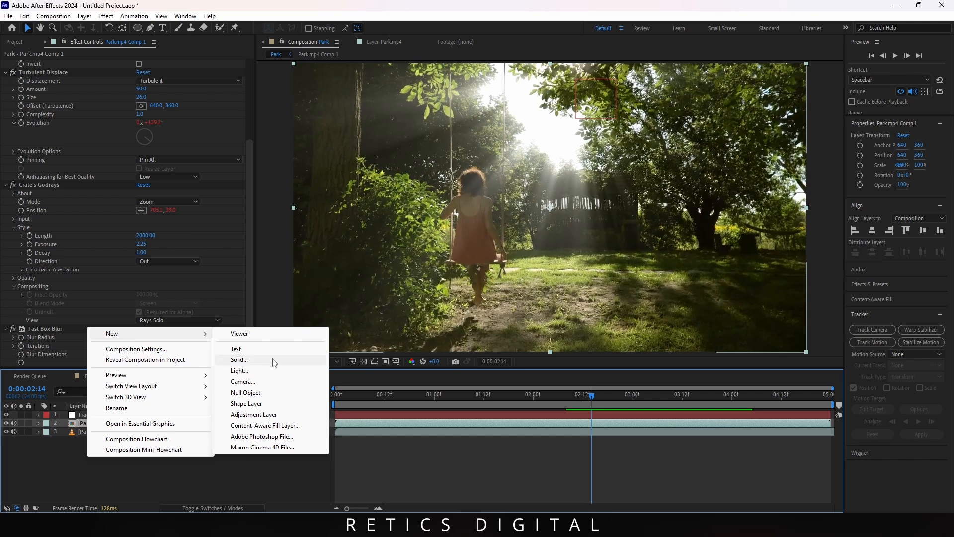
left_click(272, 359)
type("Nois")
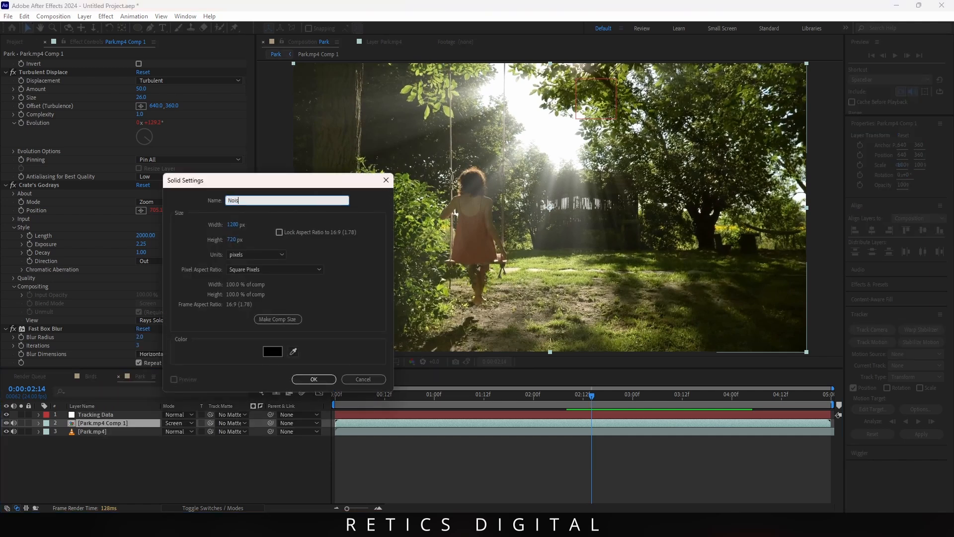
type("e")
key("Return")
Step: Apply the Fractal Noise effect to the Noise solid
key("ctrl+space")
type("fra")
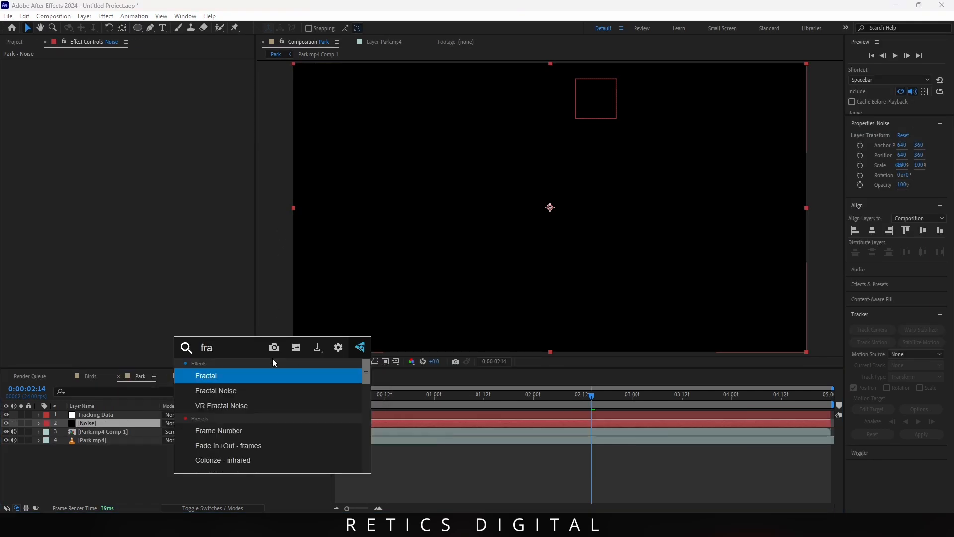
key("Down")
key("Return")
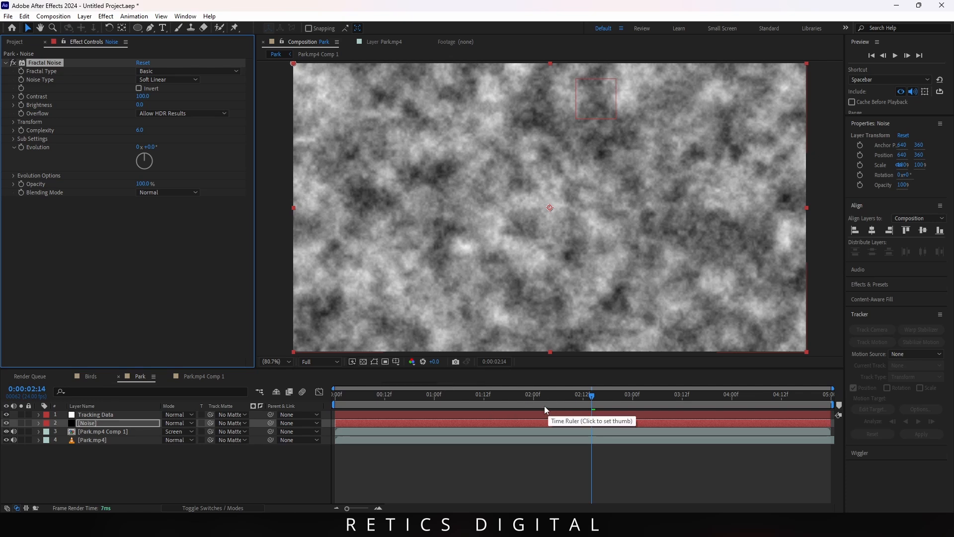
Step: Keyframe the Fractal Noise Offset Turbulence from 640, 360 at the first frame to 320, 360 at 0:00:04:23, and preview the drift
mouse_move(545, 406)
left_mouse_down()
mouse_move(482, 400)
mouse_move(559, 401)
left_mouse_up()
key("comma")
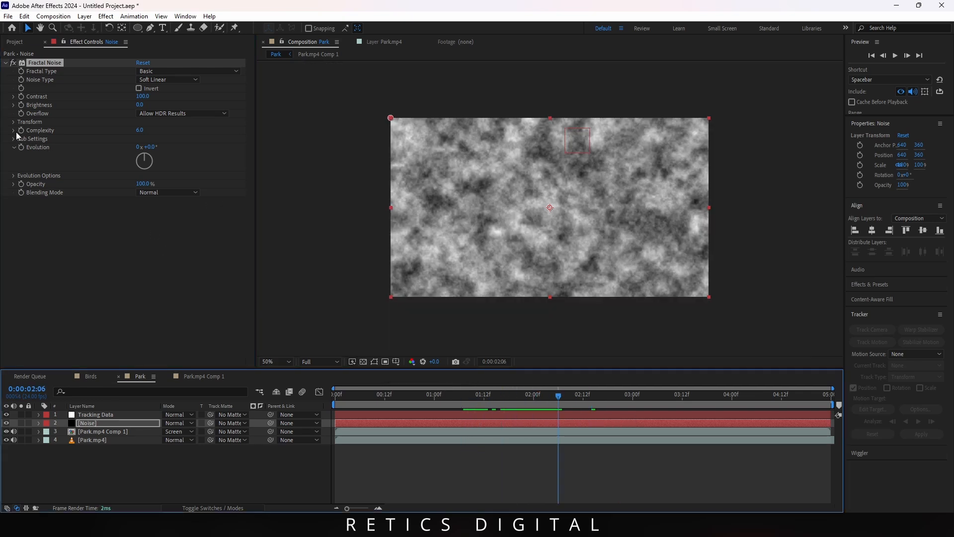
left_click(14, 122)
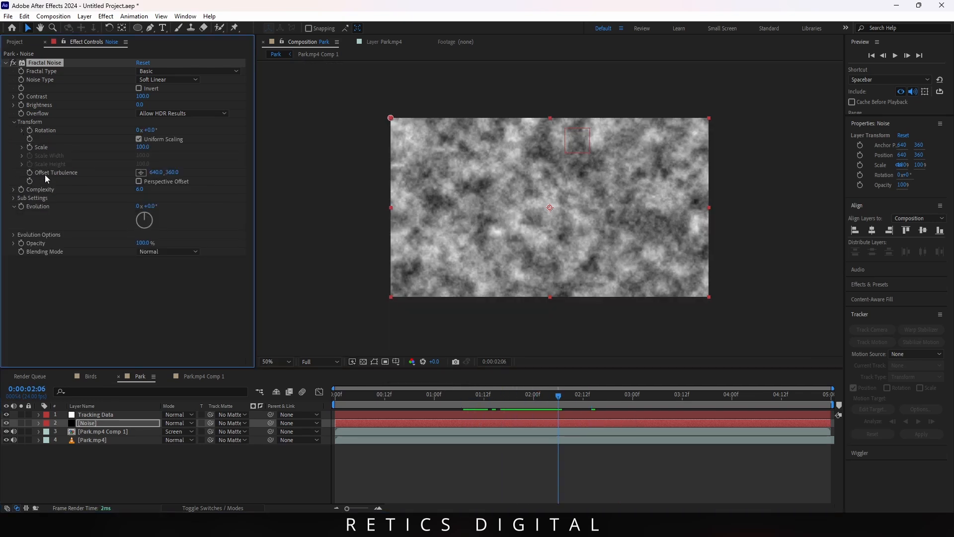
left_click_drag(366, 404, 335, 401)
left_click(22, 147)
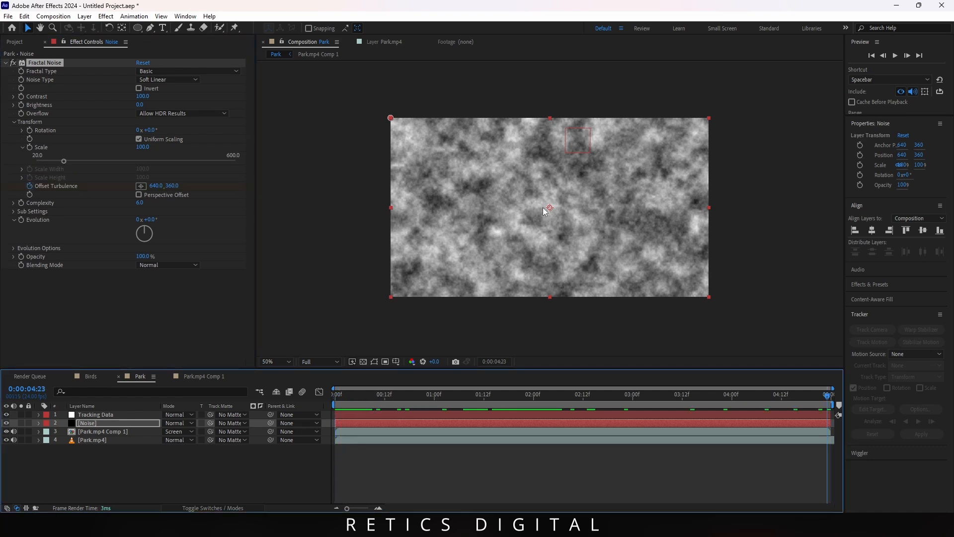
left_click(40, 186)
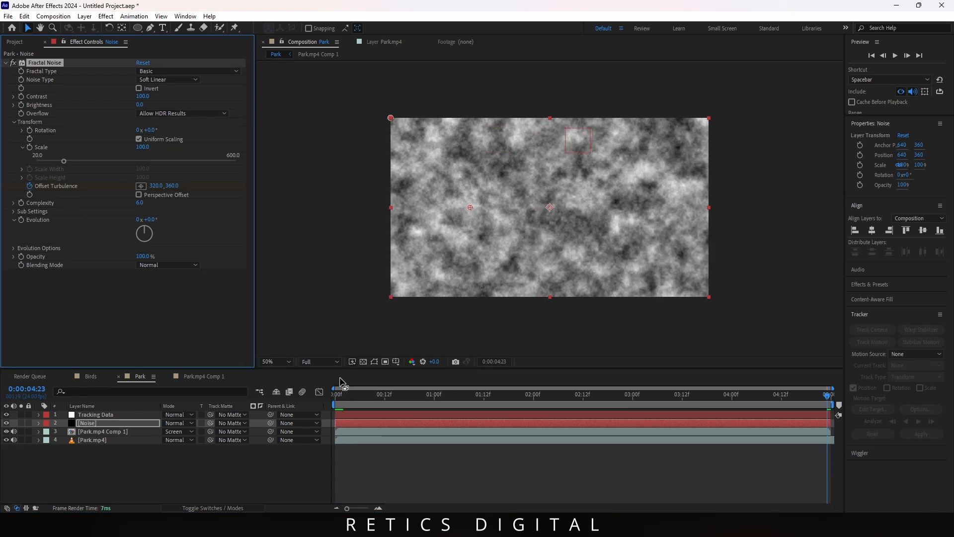
left_click_drag(371, 397, 331, 407)
key("space")
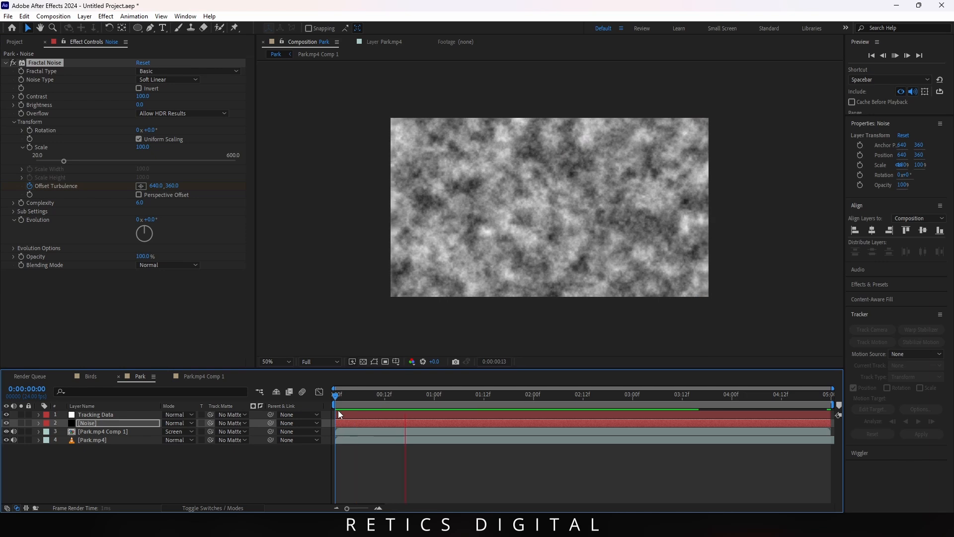
key("space")
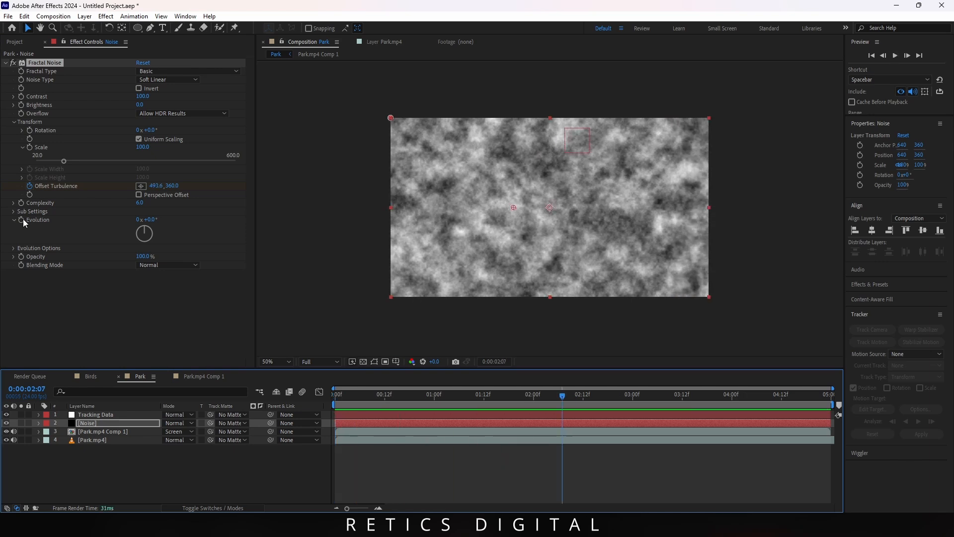
Step: Add the expression time*50 to the Fractal Noise Evolution and preview the animated noise from the beginning
left_click(22, 218, "alt")
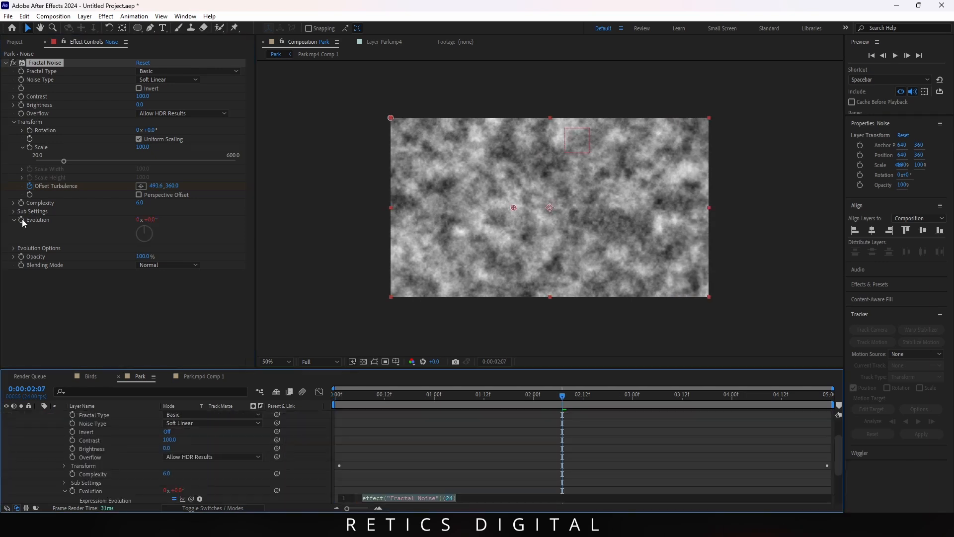
type("time*50")
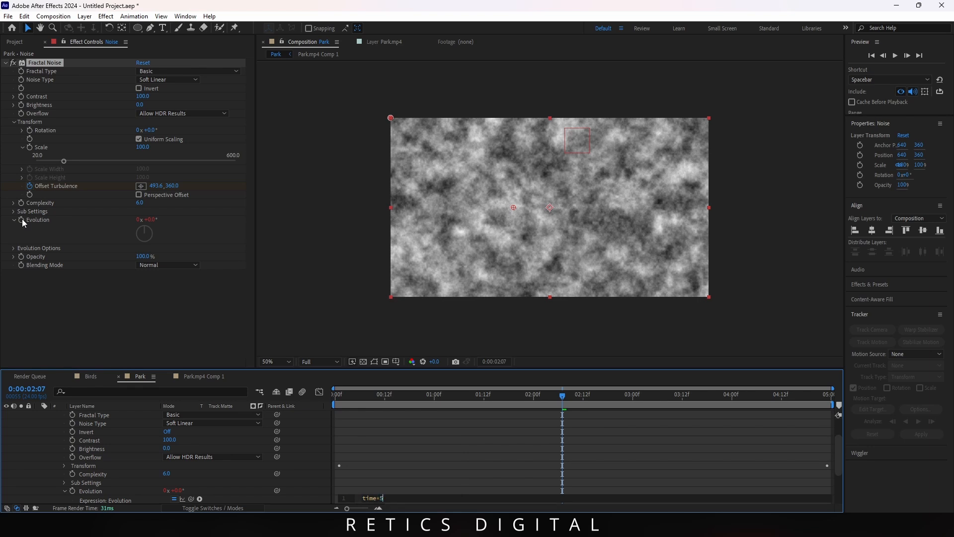
key("KP_Enter")
left_click_drag(370, 397, 338, 403)
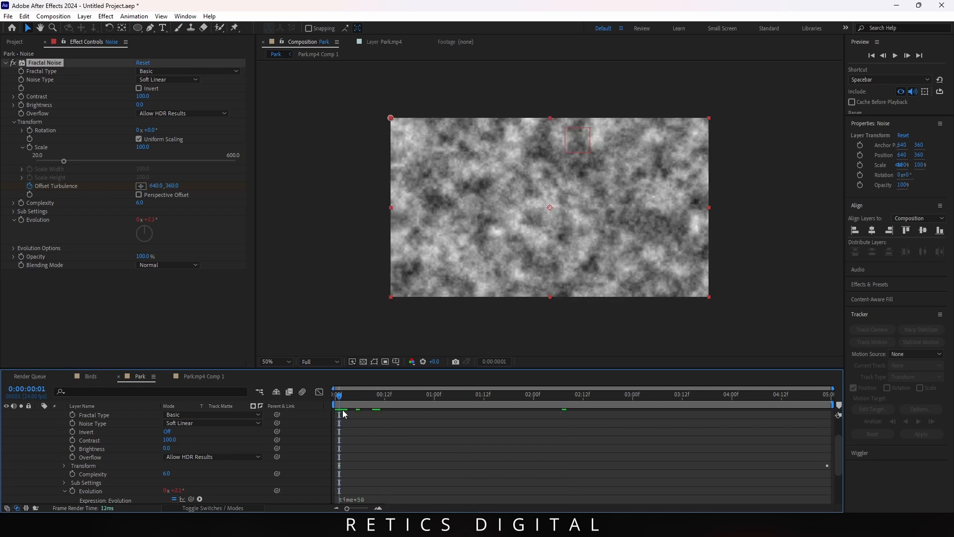
key("space")
key("space")
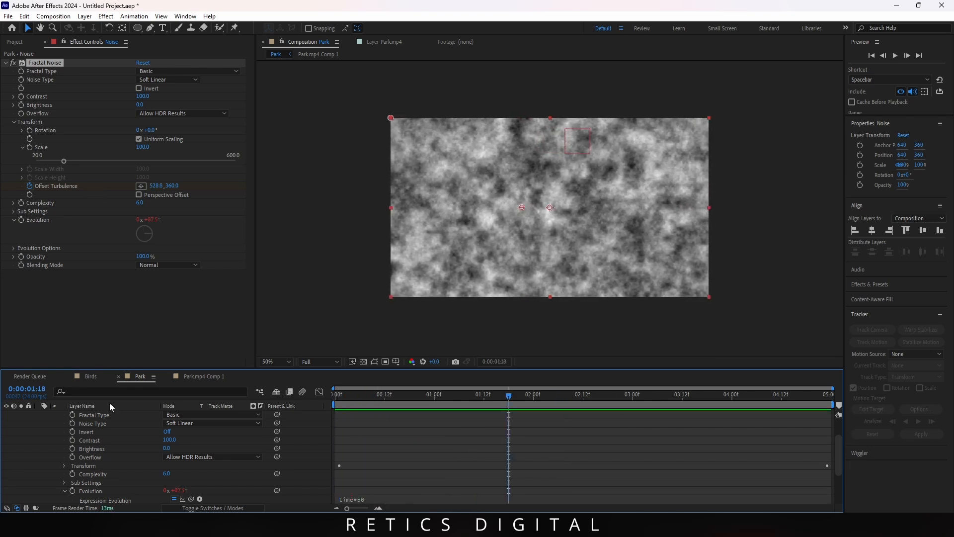
Step: Apply the Turbulent Displace effect to the Noise layer
scroll(117, 424, "up", 2)
left_click(116, 424)
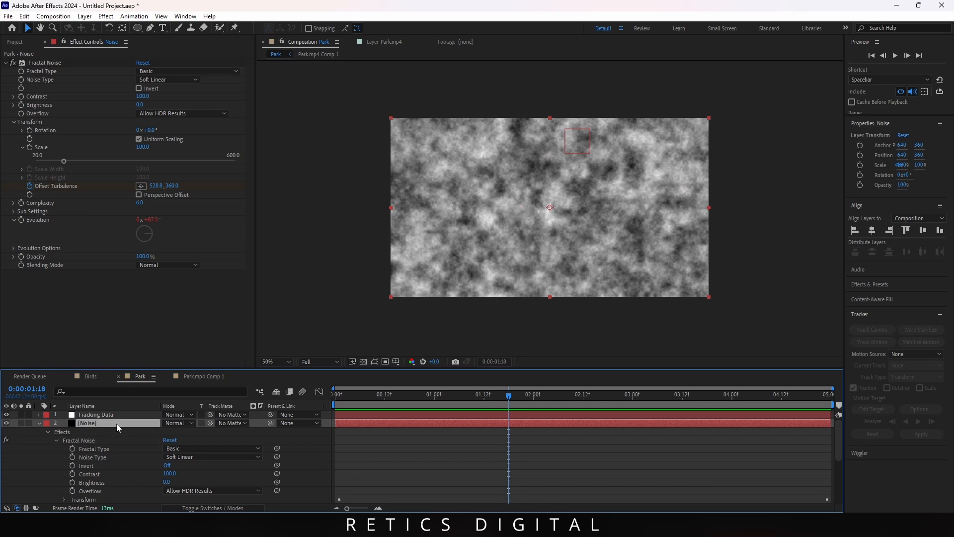
key("ctrl+space")
type("tu")
key("Return")
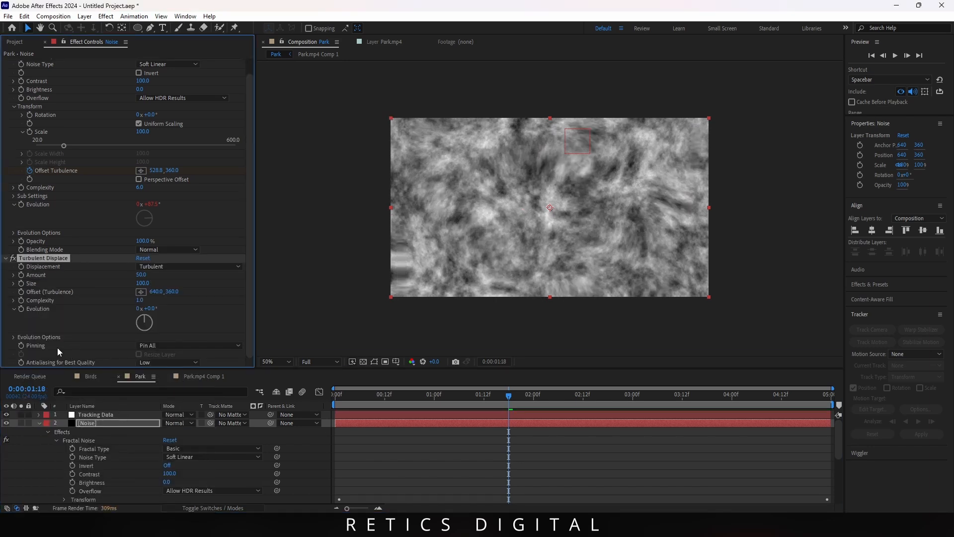
Step: Add the expression time*30 to the Noise layer's Turbulent Displace Evolution and preview the result
left_click(19, 311, "alt")
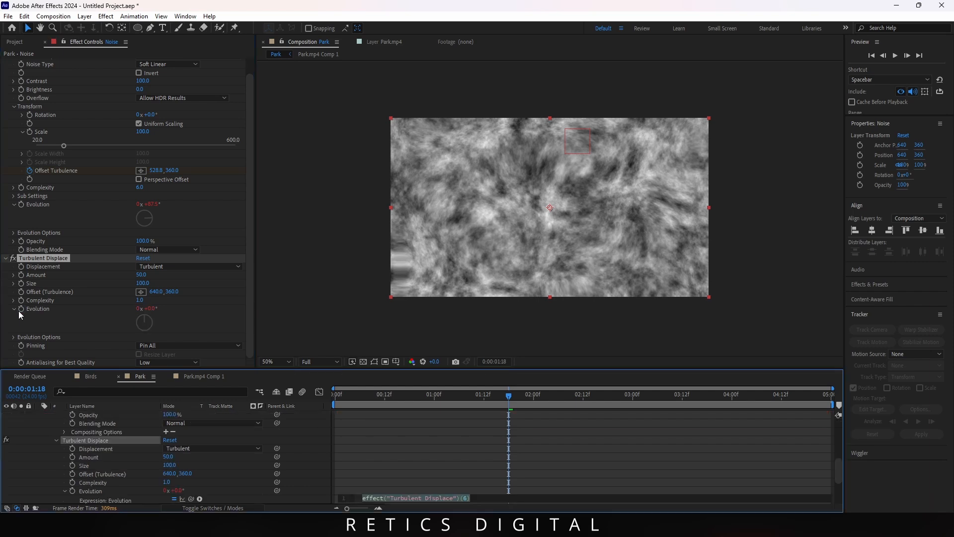
type("time*30")
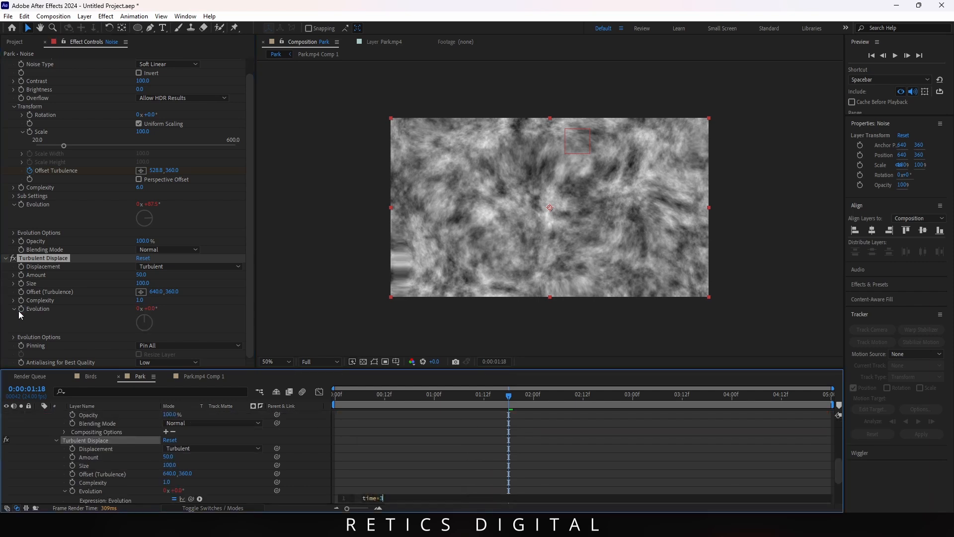
key("KP_Enter")
left_click(413, 396)
key("space")
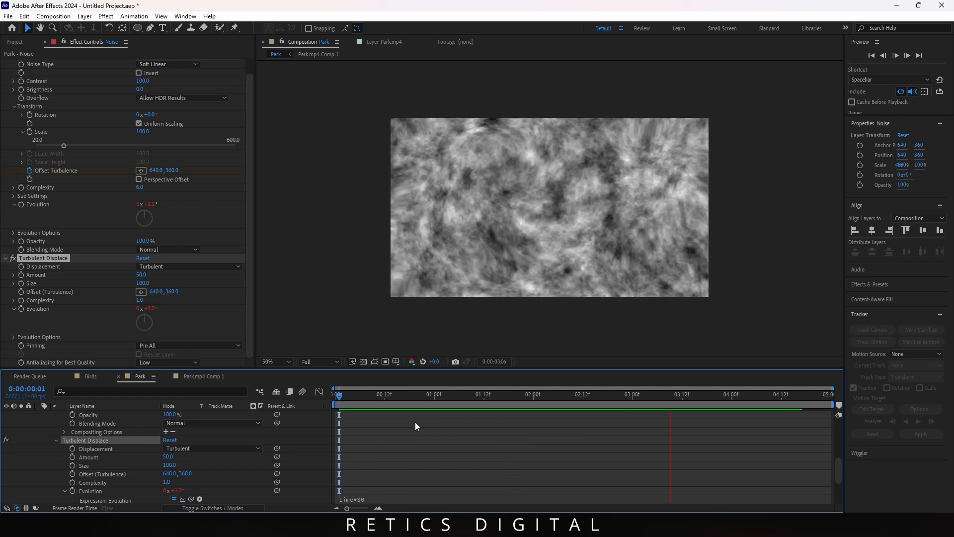
key("space")
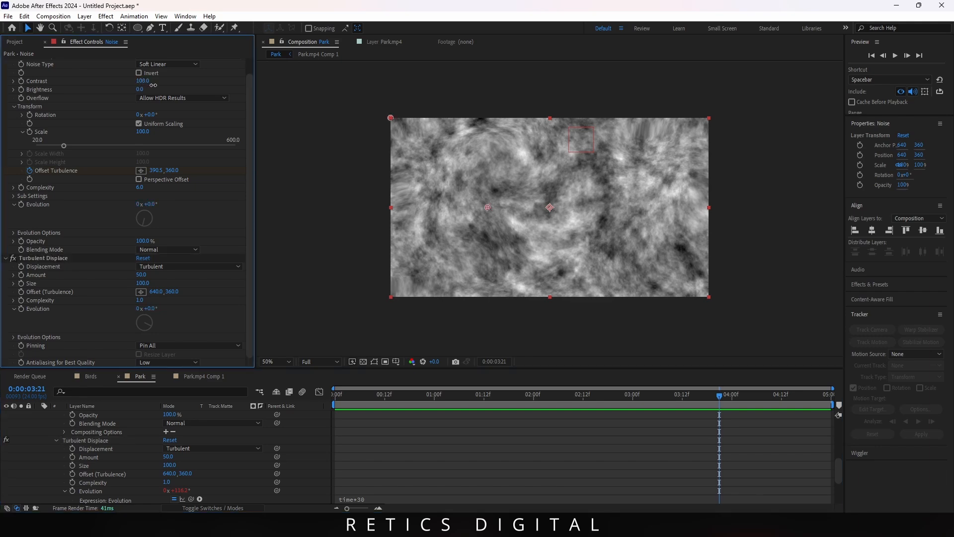
Step: Set the Fractal Noise Contrast to 108 and Brightness to -36, and collapse the Noise layer
left_click_drag(142, 80, 125, 91)
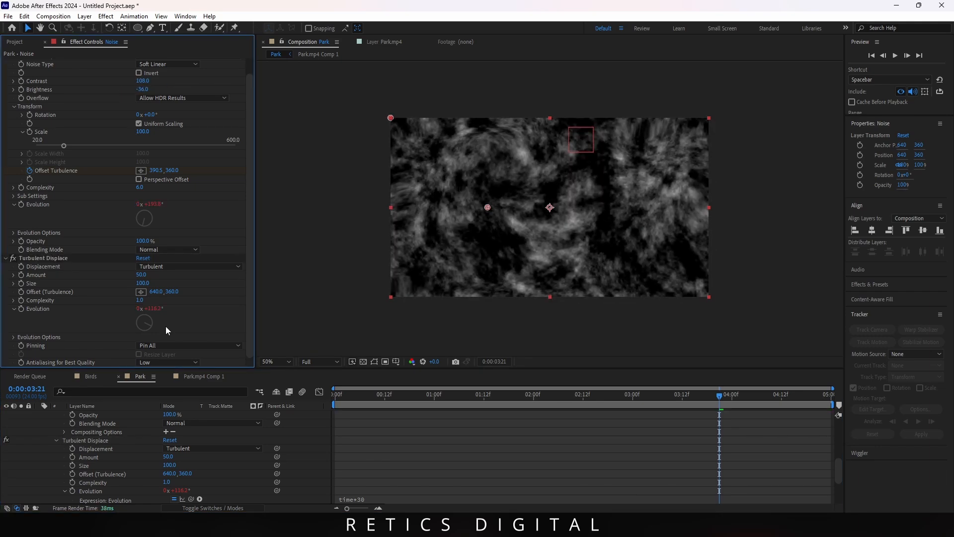
scroll(43, 431, "up", 8)
left_click(38, 423)
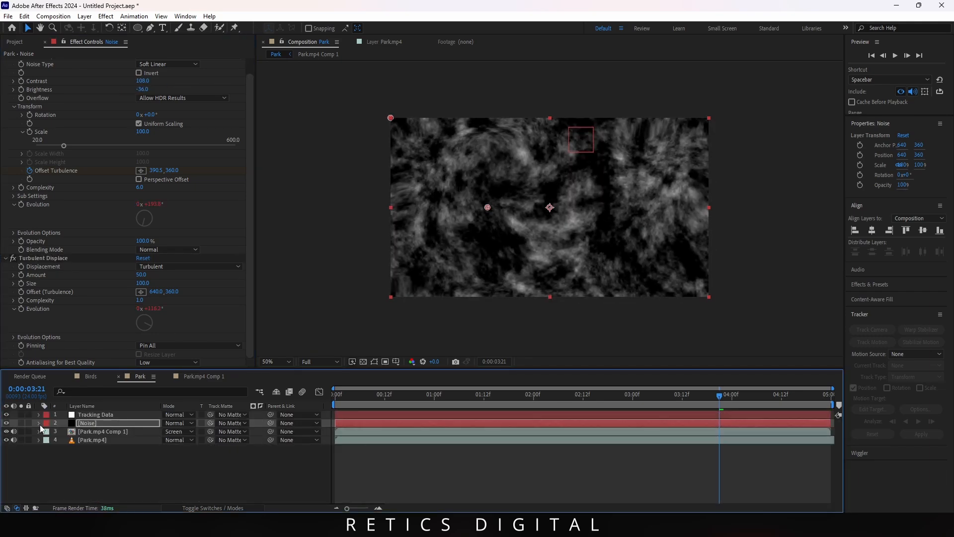
Step: Duplicate Park.mp4 Comp 1, place the copy above Noise, and use it as the Noise layer's track matte
left_click(99, 431)
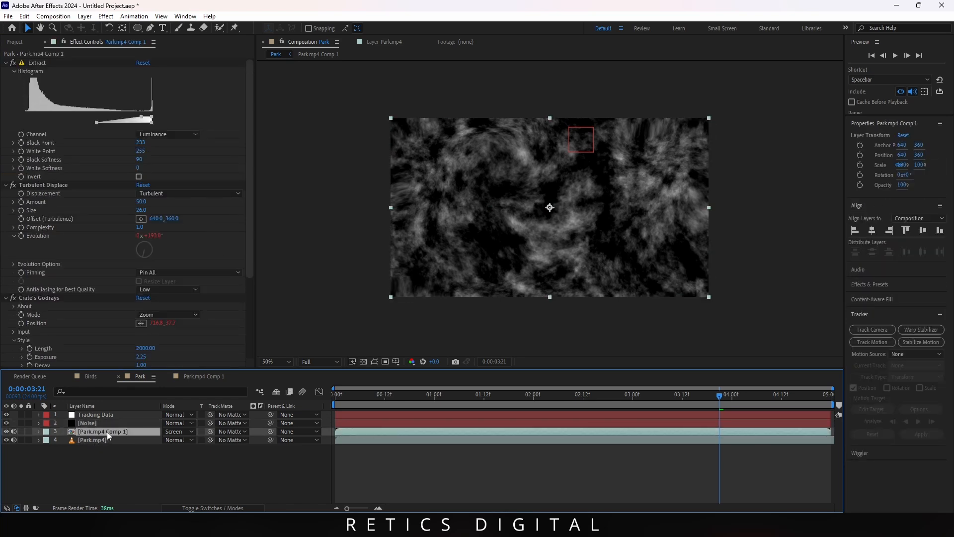
key("ctrl+d")
left_click_drag(106, 432, 106, 422)
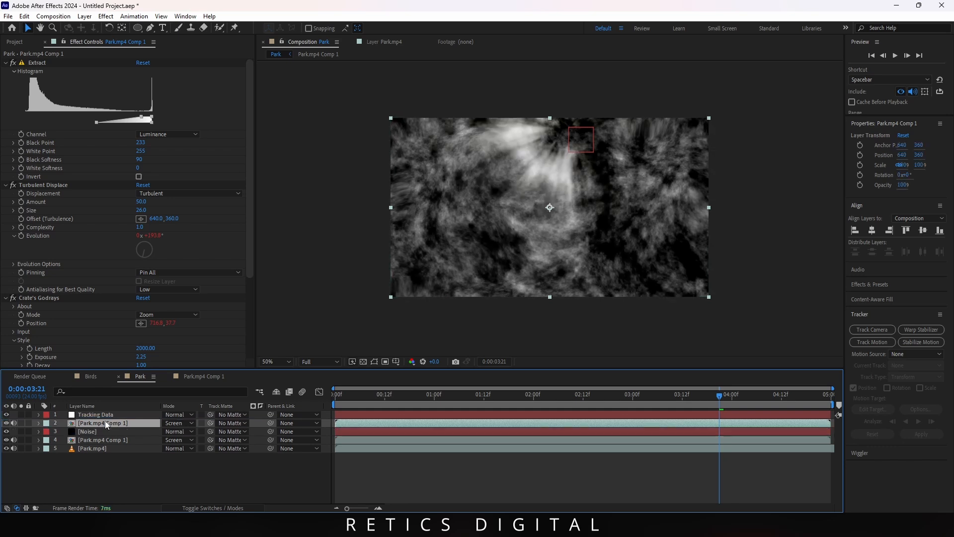
left_click(99, 435)
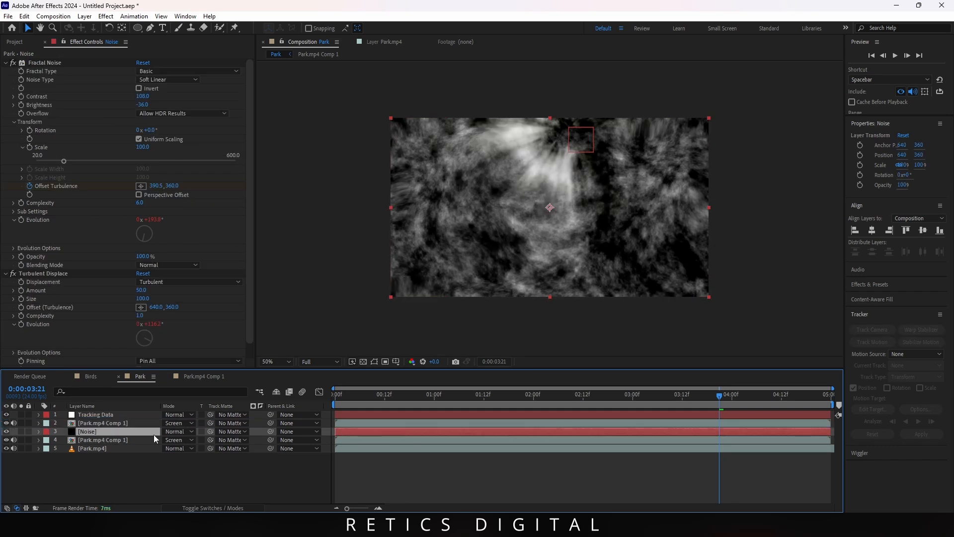
left_click_drag(210, 432, 122, 426)
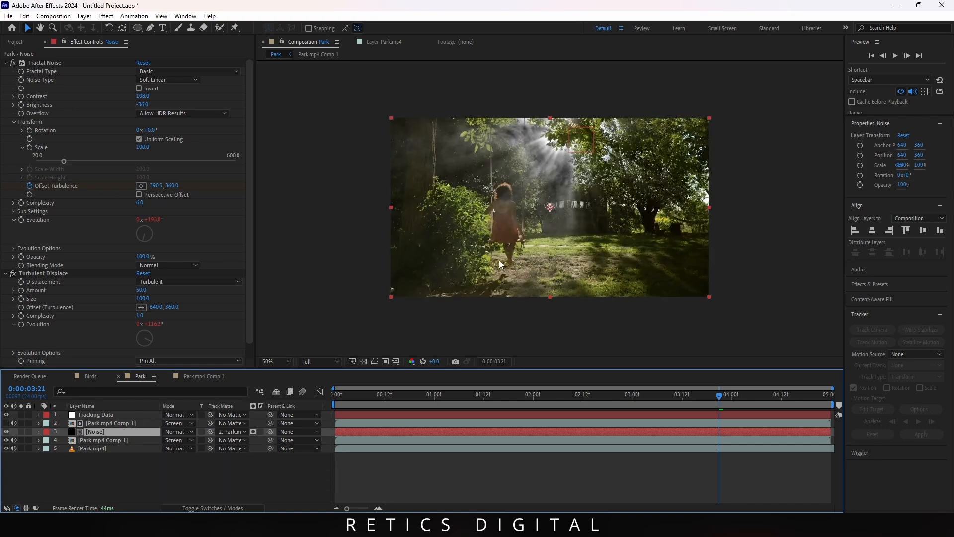
Step: Set the Noise layer's blending mode to Screen while viewing the rays at 100%
key("slash")
left_click_drag(517, 167, 549, 248)
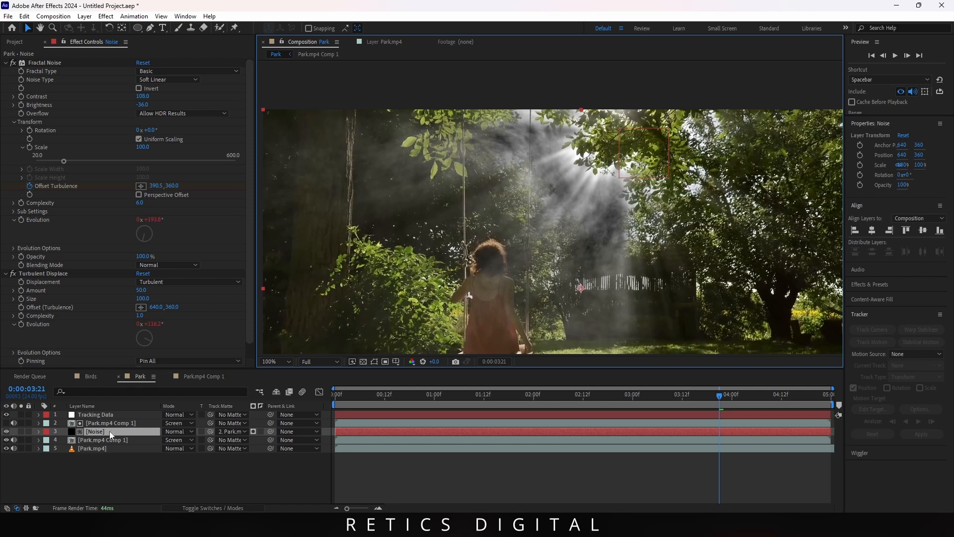
left_click(184, 431)
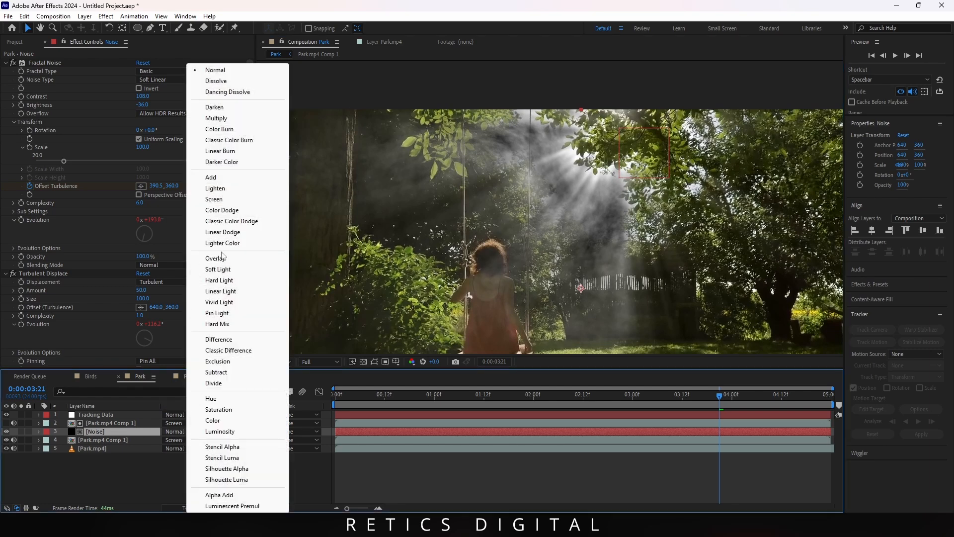
left_click(226, 199)
Step: Check the noisy rays across the timeline, fit the frame in the viewer up to 100%, and preview from the first frame
left_click_drag(442, 400, 491, 401)
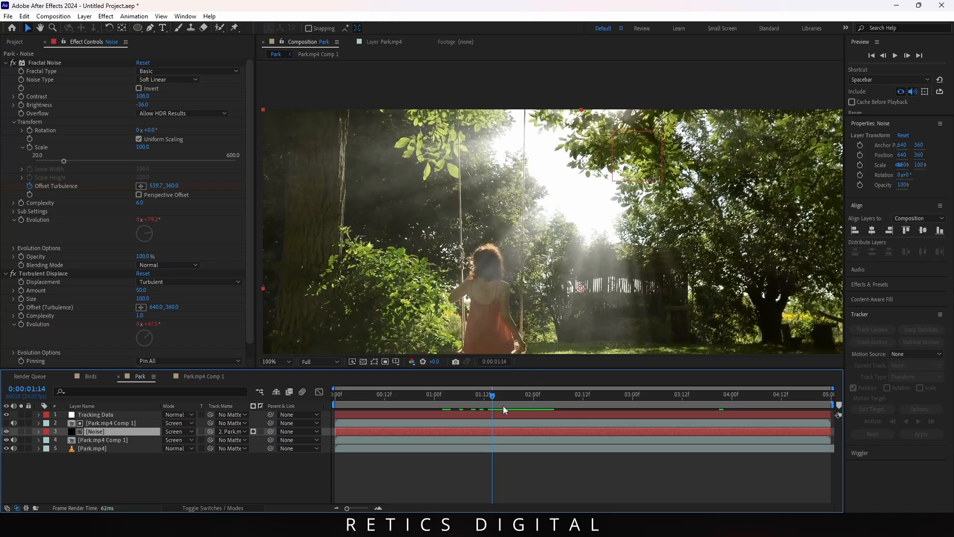
left_click_drag(503, 405, 705, 414)
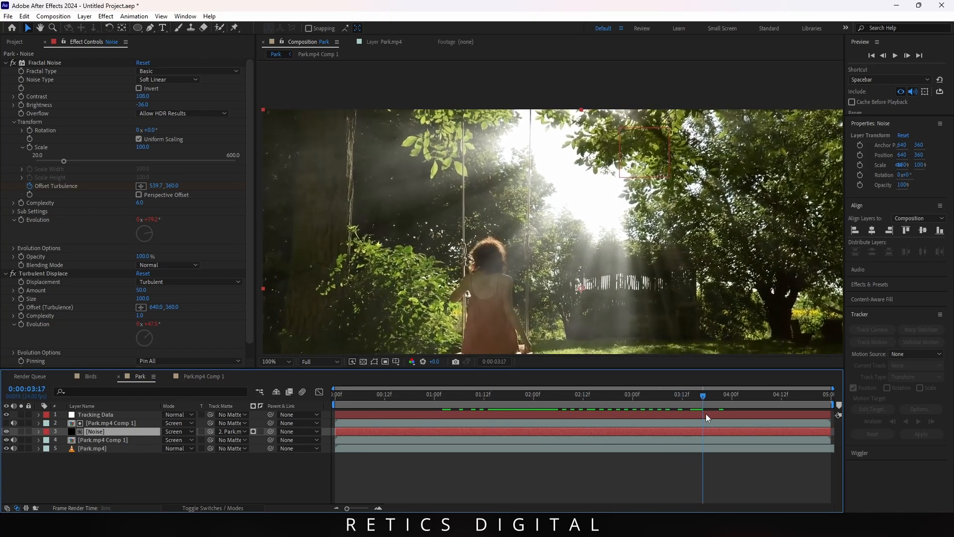
left_click_drag(581, 416, 332, 416)
left_click(280, 362)
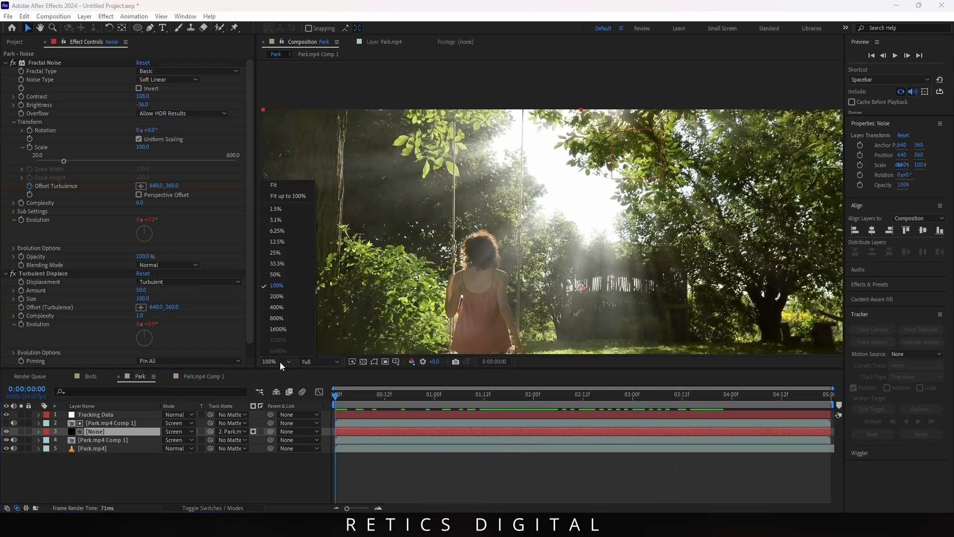
left_click(280, 196)
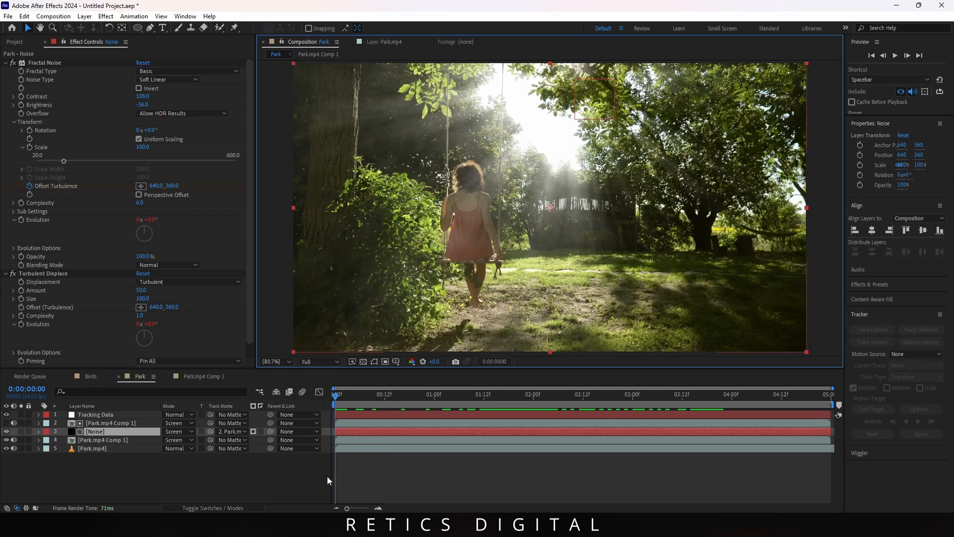
key("space")
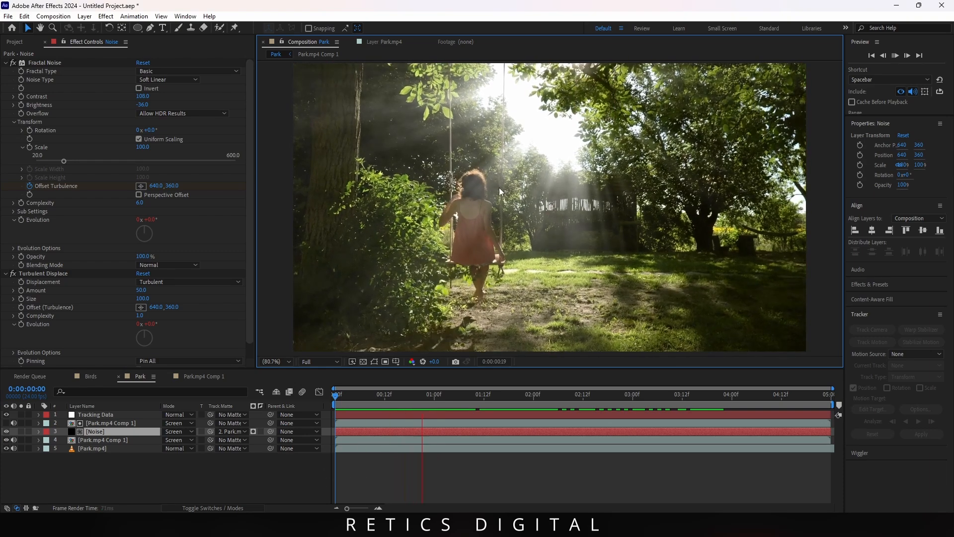